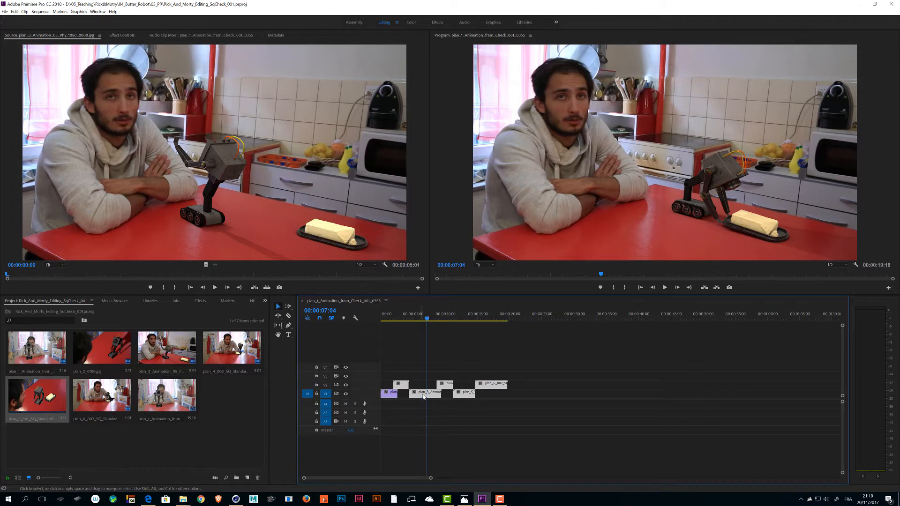
Undo the trial shift of the timeline clips and save the project.
{"action": "left_click_drag", "start_coordinate": [424, 396], "coordinate": [428, 396]}
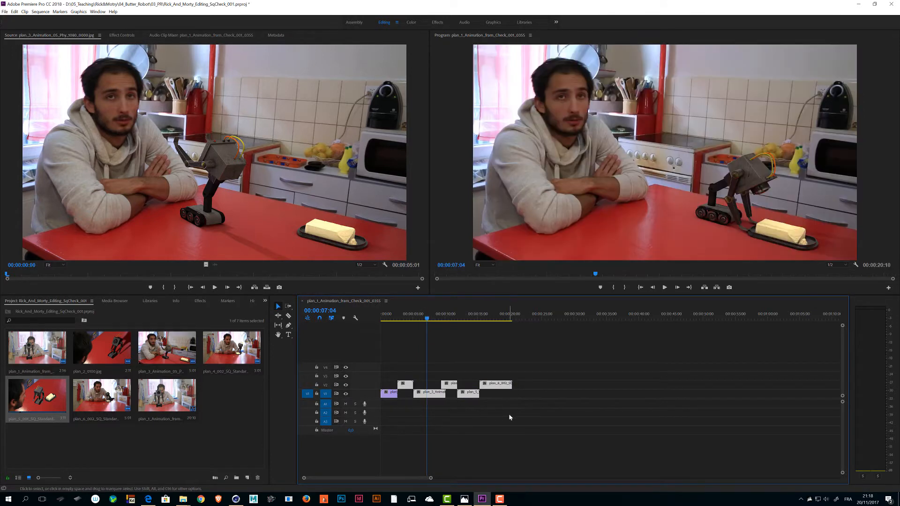
{"action": "key", "text": "ctrl+z"}
{"action": "key", "text": "ctrl+s"}
Delete all clips from the sequence's timeline.
{"action": "left_click_drag", "start_coordinate": [567, 414], "coordinate": [499, 379]}
{"action": "left_click_drag", "start_coordinate": [550, 369], "coordinate": [401, 412]}
{"action": "left_click_drag", "start_coordinate": [506, 402], "coordinate": [391, 375]}
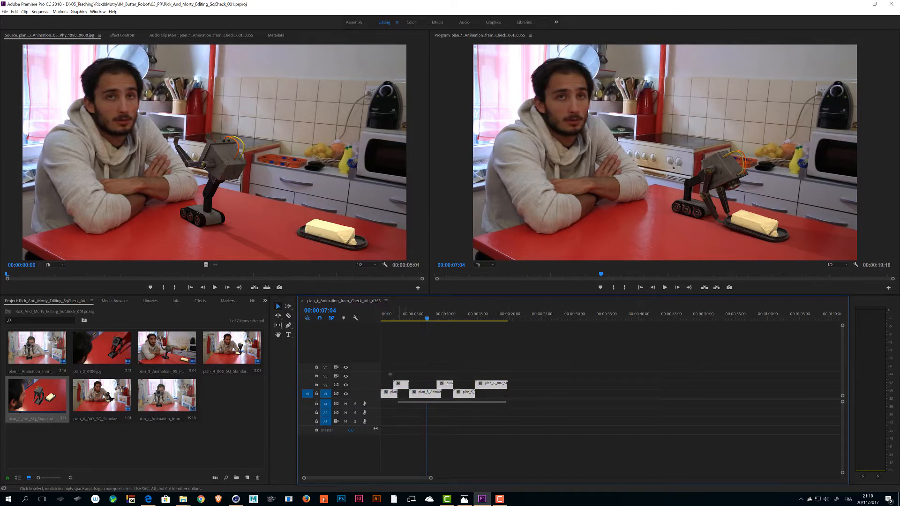
{"action": "key", "text": "Delete"}
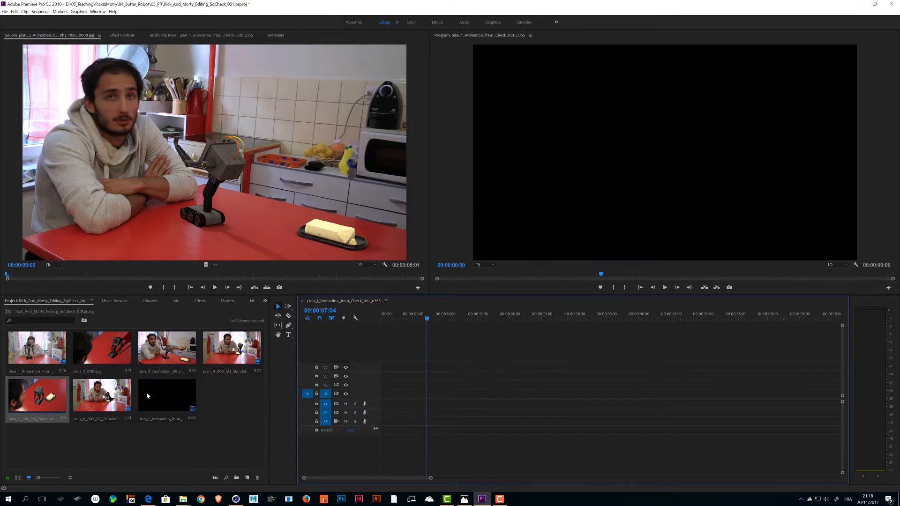
Place the plan_1, plan_2 and plan_3 clips end to end on track V1 from the start of the sequence.
{"action": "left_click", "coordinate": [147, 396]}
{"action": "left_click_drag", "start_coordinate": [38, 349], "coordinate": [278, 374]}
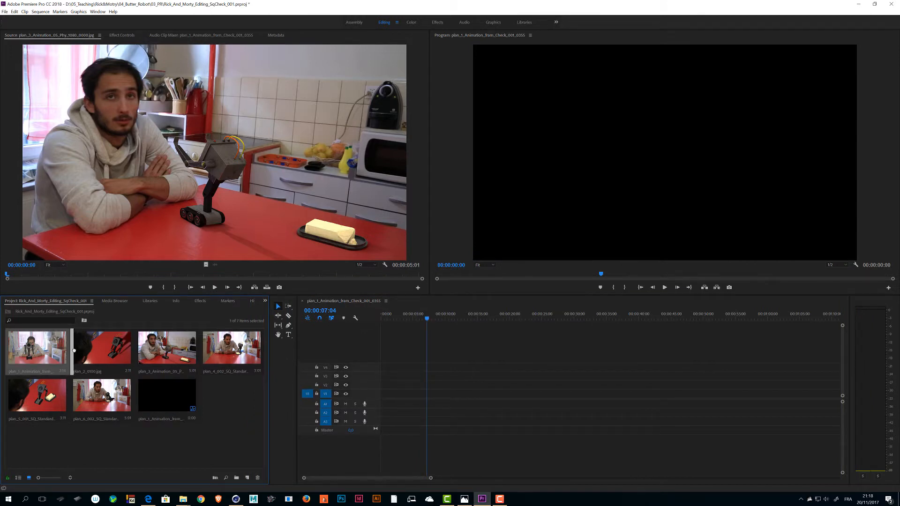
{"action": "left_click", "coordinate": [168, 396]}
{"action": "left_click_drag", "start_coordinate": [39, 350], "coordinate": [385, 397]}
{"action": "left_click_drag", "start_coordinate": [124, 366], "coordinate": [399, 393]}
{"action": "left_click_drag", "start_coordinate": [167, 349], "coordinate": [415, 393]}
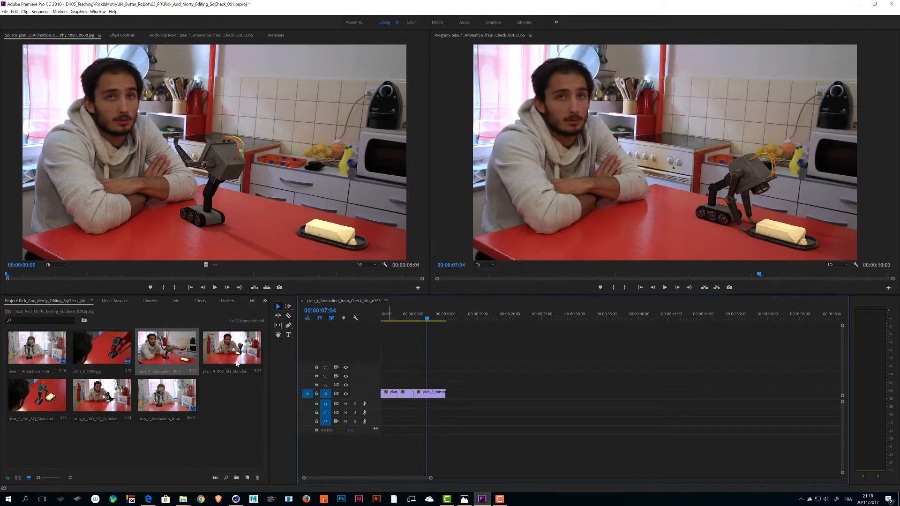
Append the plan_4, plan_5 and plan_6 clips in order after plan_3 on track V1.
{"action": "left_click_drag", "start_coordinate": [231, 350], "coordinate": [449, 399]}
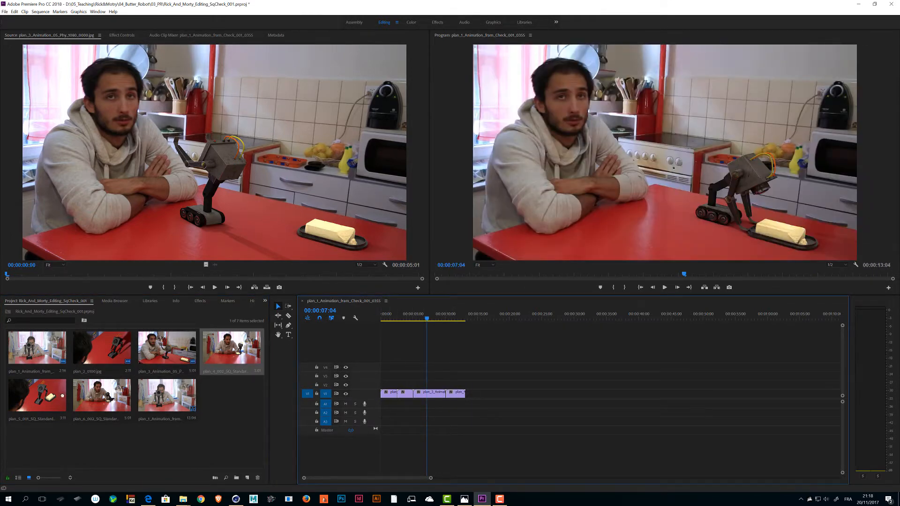
{"action": "left_click_drag", "start_coordinate": [62, 396], "coordinate": [485, 396]}
{"action": "left_click_drag", "start_coordinate": [102, 396], "coordinate": [490, 396]}
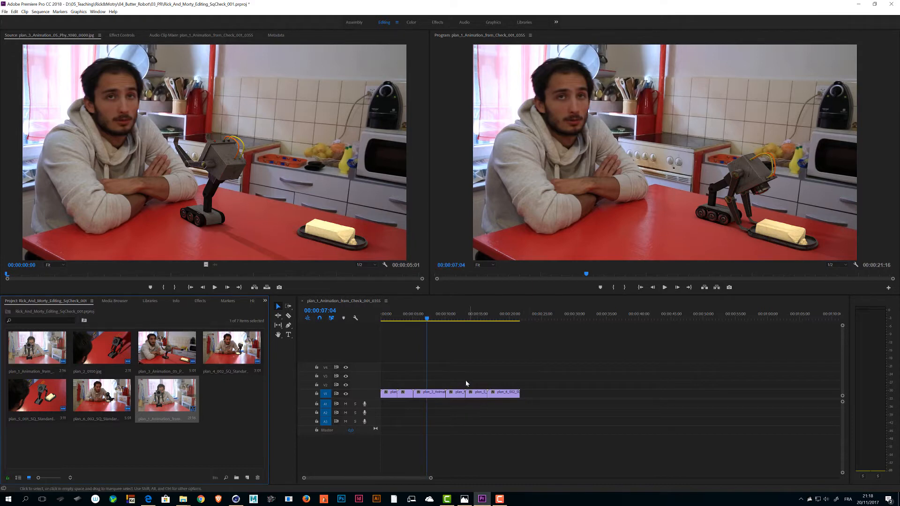
Play the whole assembled sequence from the beginning and enlarge the program monitor for viewing.
{"action": "left_click_drag", "start_coordinate": [428, 318], "coordinate": [442, 342]}
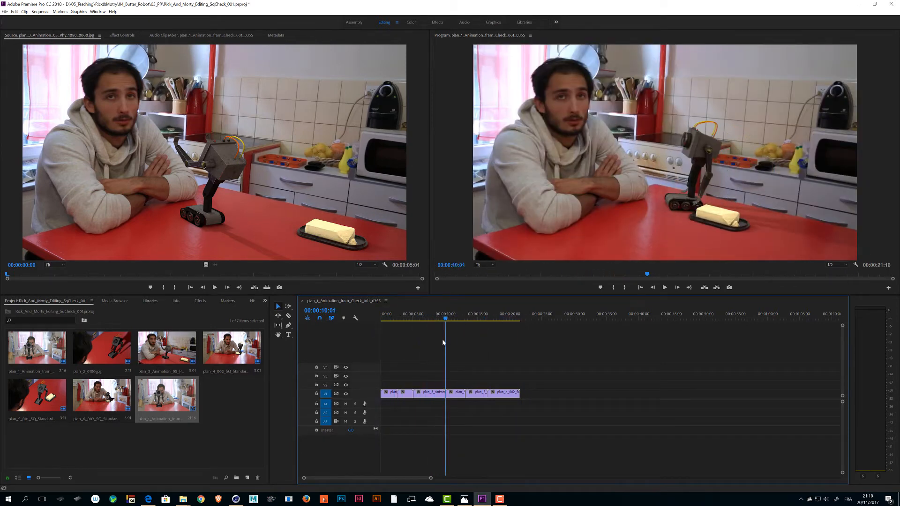
{"action": "key", "text": "Home"}
{"action": "key", "text": "space"}
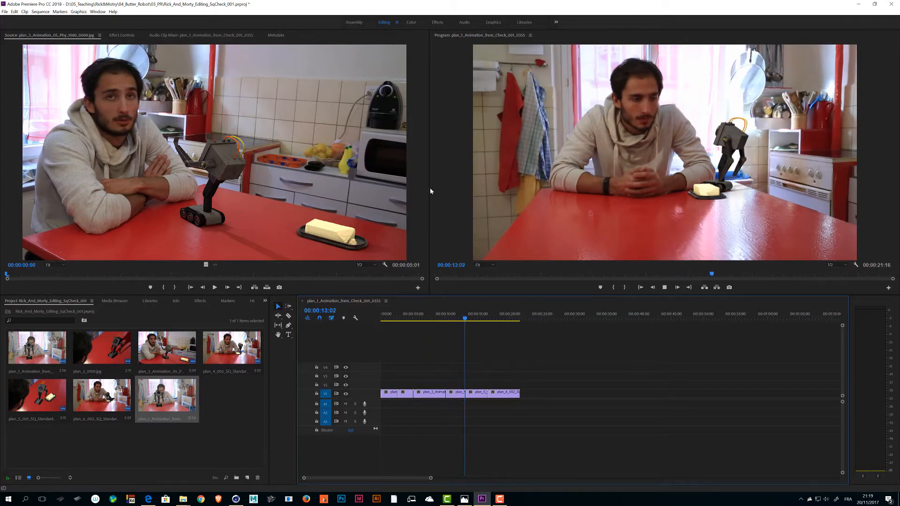
{"action": "left_click_drag", "start_coordinate": [429, 189], "coordinate": [82, 194]}
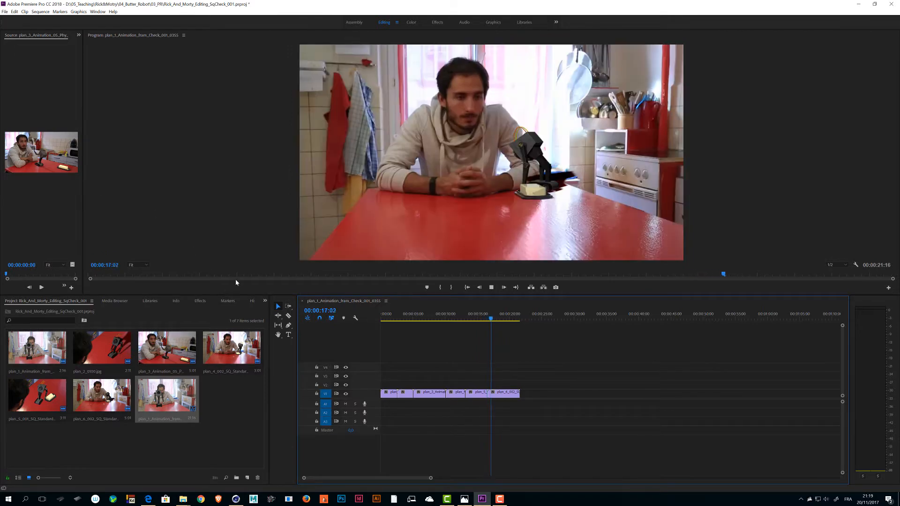
{"action": "left_click_drag", "start_coordinate": [350, 296], "coordinate": [353, 334]}
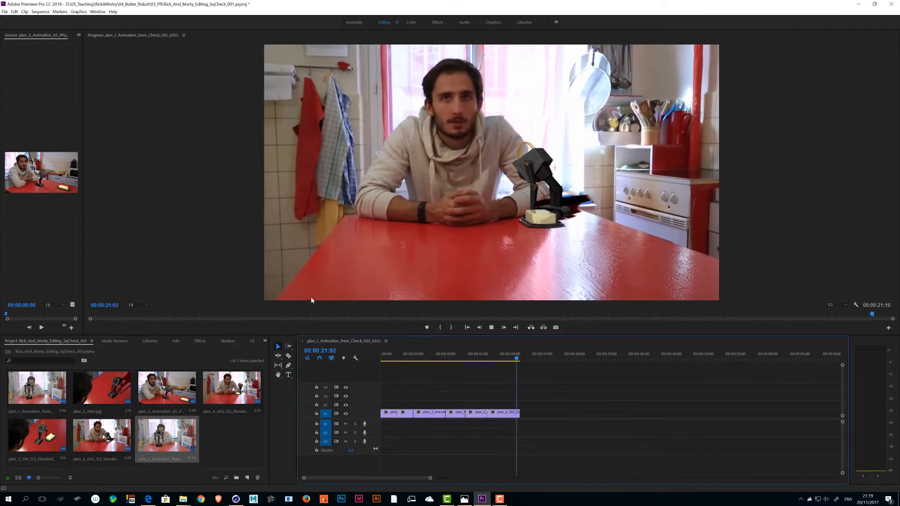
Stop playback and scrub through the end of plan_1 to the cut with plan_2 at 00:00:02:18.
{"action": "left_click", "coordinate": [390, 355]}
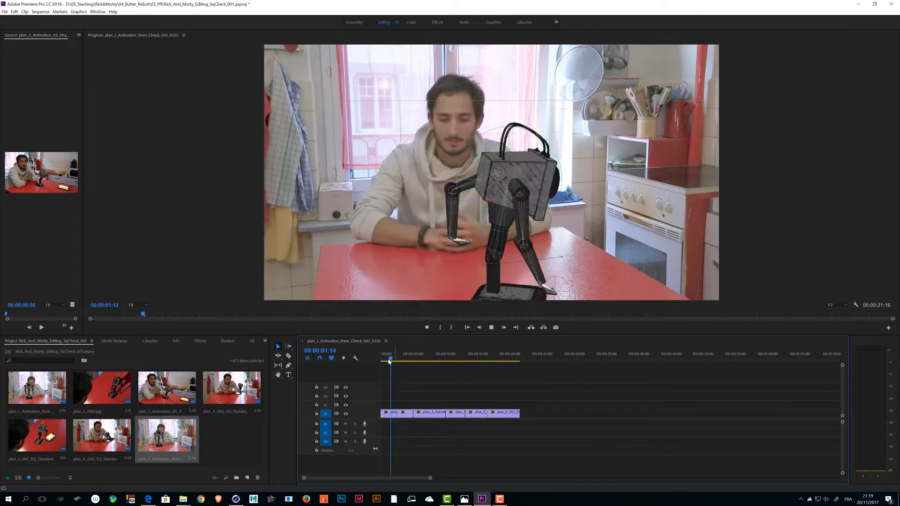
{"action": "key", "text": "space"}
{"action": "left_click", "coordinate": [388, 360]}
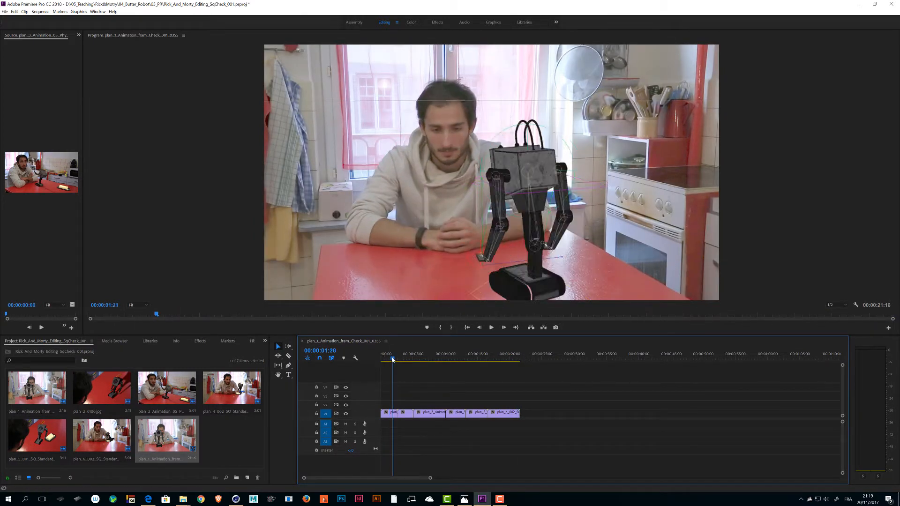
{"action": "left_click_drag", "start_coordinate": [388, 360], "coordinate": [398, 362]}
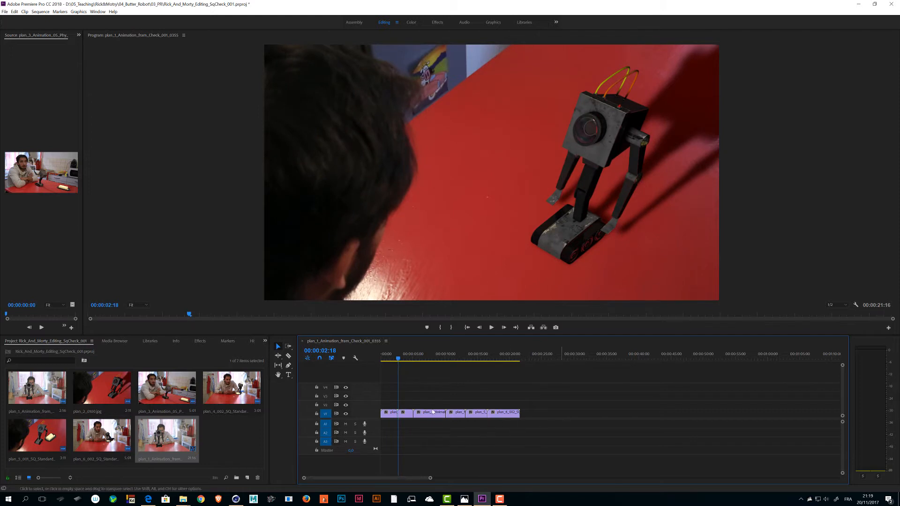
Move plan_3 to plan_6 to start at about 10 seconds, keep plan_2 directly after plan_1, and widen the source monitor.
{"action": "left_click_drag", "start_coordinate": [464, 415], "coordinate": [458, 415]}
{"action": "left_click_drag", "start_coordinate": [529, 413], "coordinate": [396, 413]}
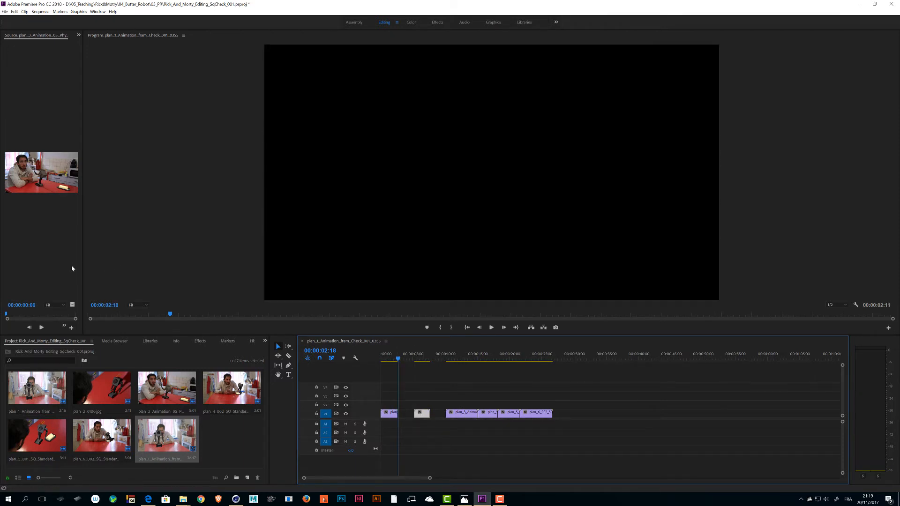
{"action": "left_click_drag", "start_coordinate": [83, 261], "coordinate": [215, 286]}
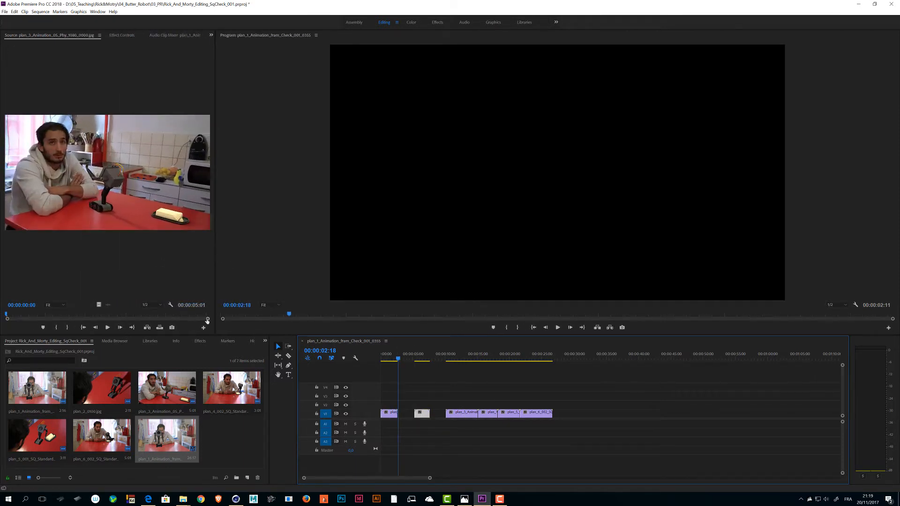
{"action": "left_click", "coordinate": [561, 410]}
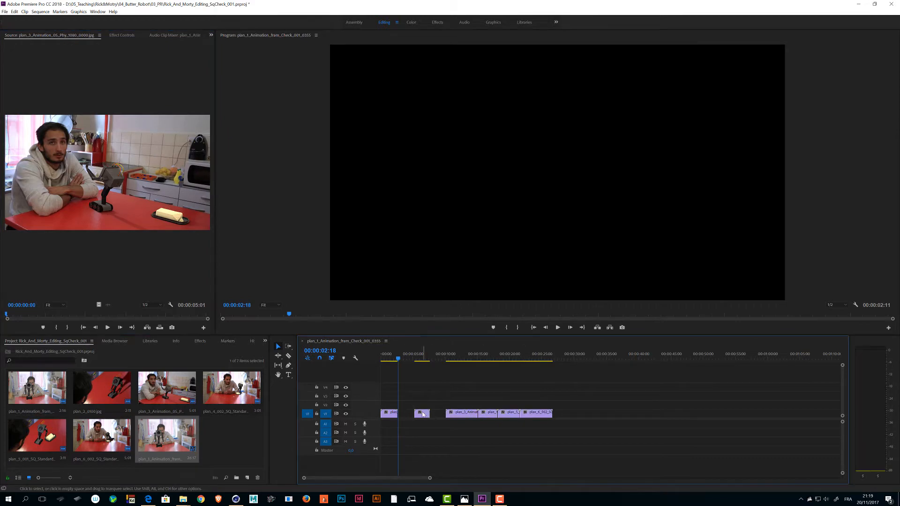
{"action": "left_click_drag", "start_coordinate": [427, 417], "coordinate": [411, 416]}
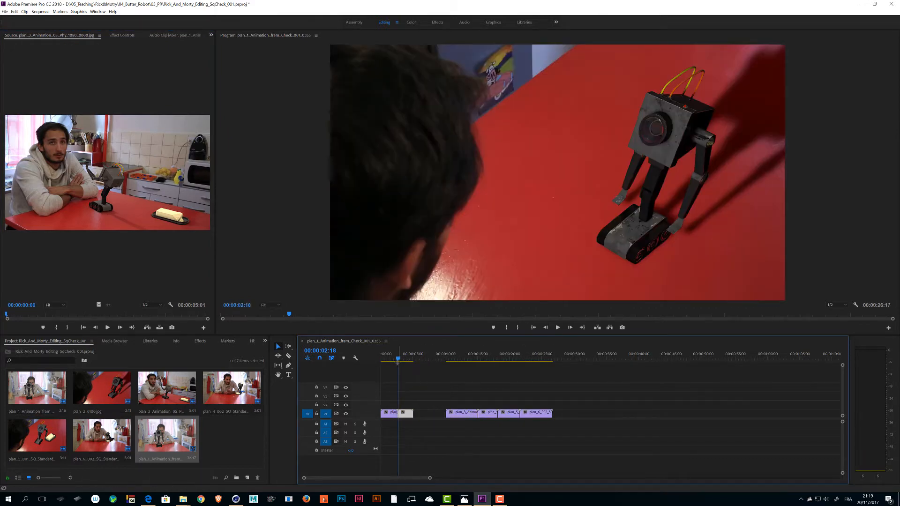
Play across the cut from plan_1 to plan_2 to check the robot's motion continuity.
{"action": "left_click_drag", "start_coordinate": [398, 360], "coordinate": [393, 361]}
{"action": "key", "text": "space"}
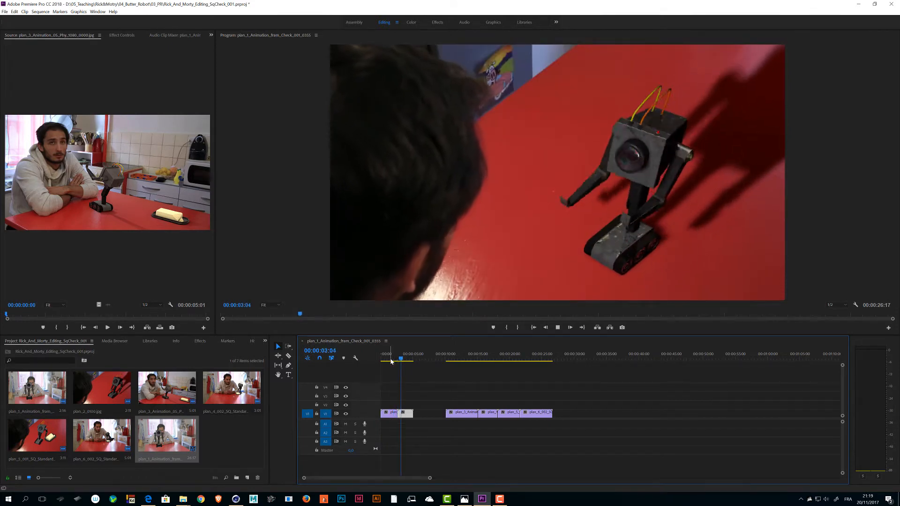
{"action": "key", "text": "space"}
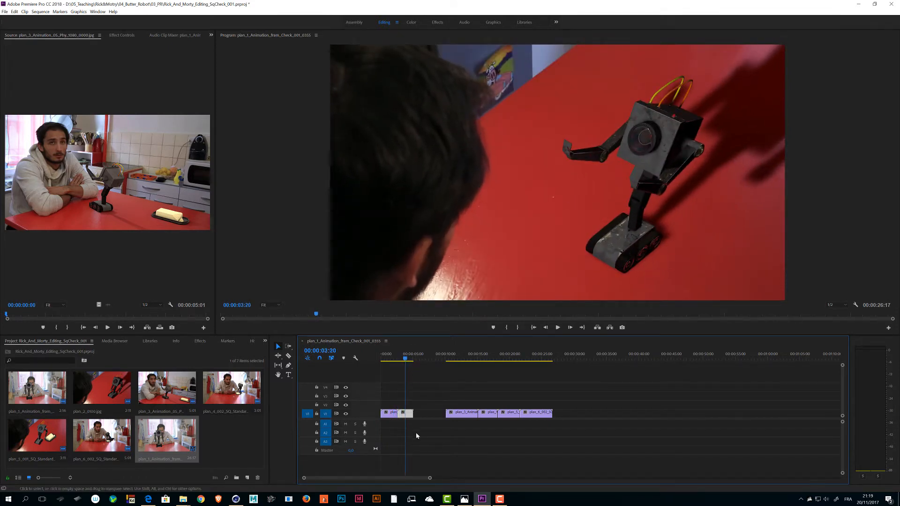
Move the plan_2 clip up to track V2 so it starts at 00:00:02:06, overlapping the end of plan_1.
{"action": "scroll", "coordinate": [416, 436], "scroll_direction": "up", "scroll_amount": 5}
{"action": "scroll", "coordinate": [366, 481], "scroll_direction": "left", "scroll_amount": 2}
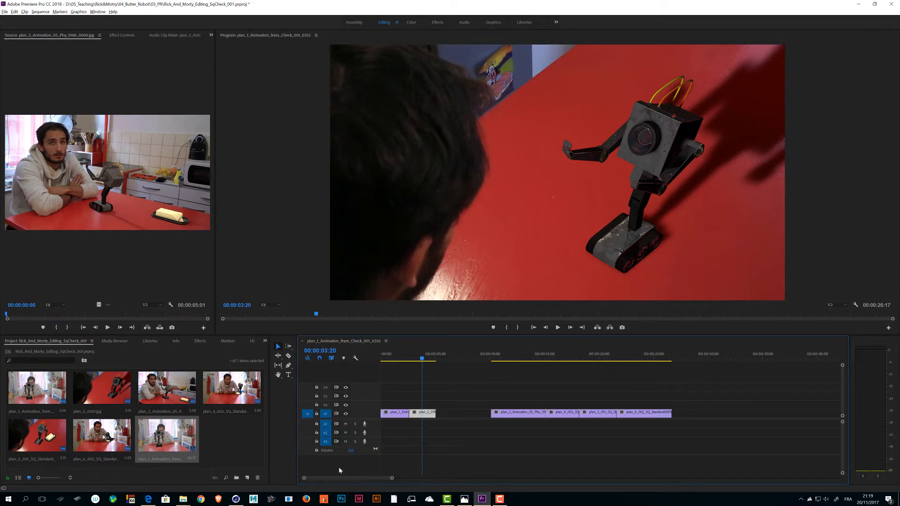
{"action": "left_click", "coordinate": [394, 360]}
{"action": "left_click_drag", "start_coordinate": [394, 360], "coordinate": [407, 361]}
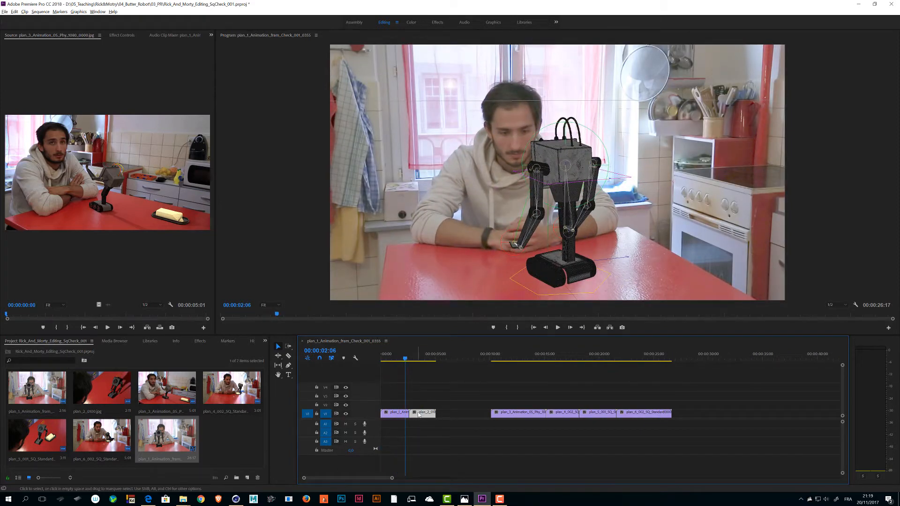
{"action": "left_click_drag", "start_coordinate": [418, 414], "coordinate": [416, 405]}
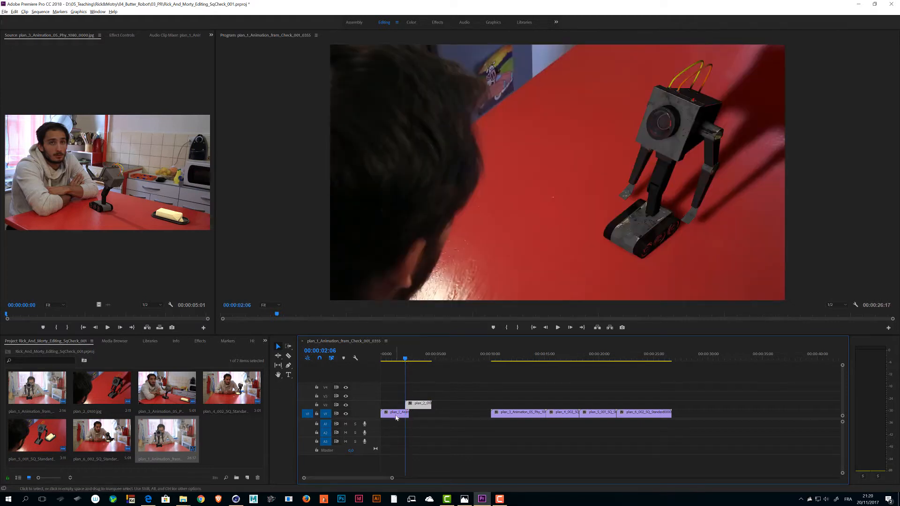
Play the sequence from the start to review the overlapping cut from plan_1 to plan_2 on V2.
{"action": "scroll", "coordinate": [396, 416], "scroll_direction": "up", "scroll_amount": 2}
{"action": "left_click_drag", "start_coordinate": [341, 478], "coordinate": [327, 478]}
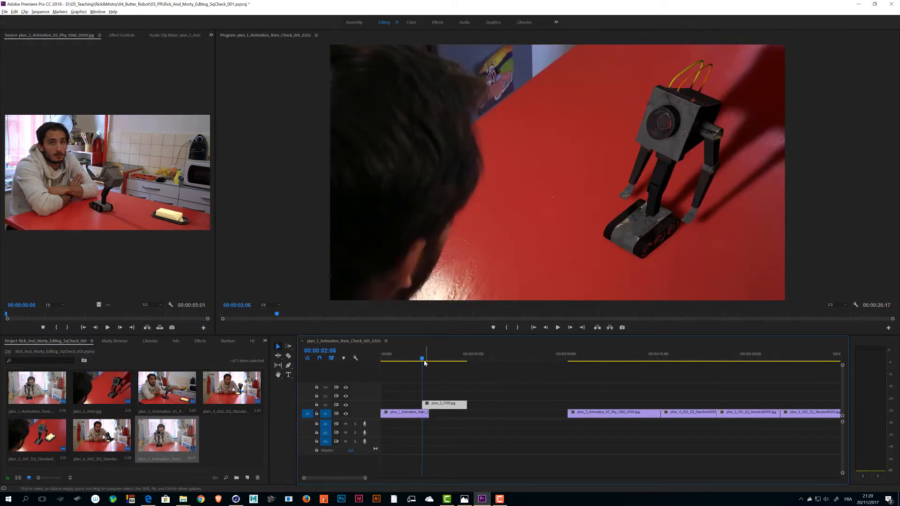
{"action": "left_click_drag", "start_coordinate": [425, 364], "coordinate": [416, 361]}
{"action": "left_click_drag", "start_coordinate": [443, 405], "coordinate": [443, 407]}
{"action": "key", "text": "Home"}
{"action": "key", "text": "space"}
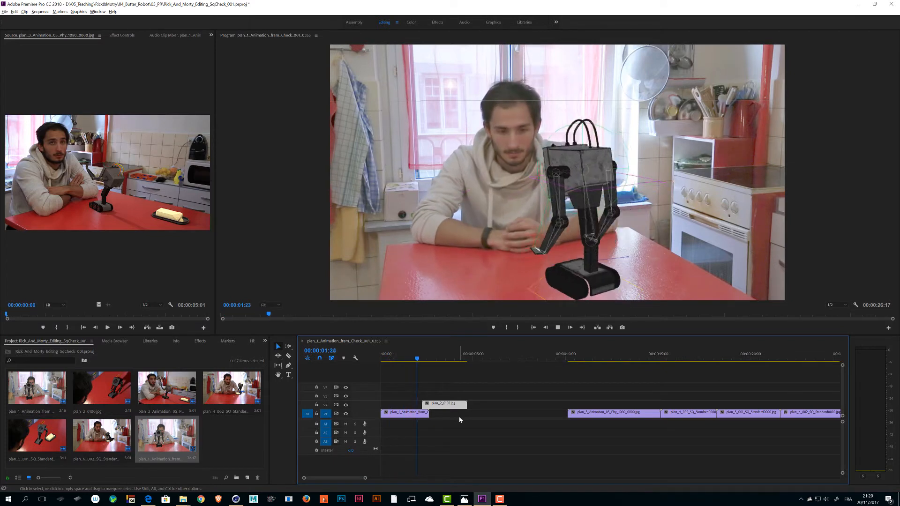
{"action": "key", "text": "space"}
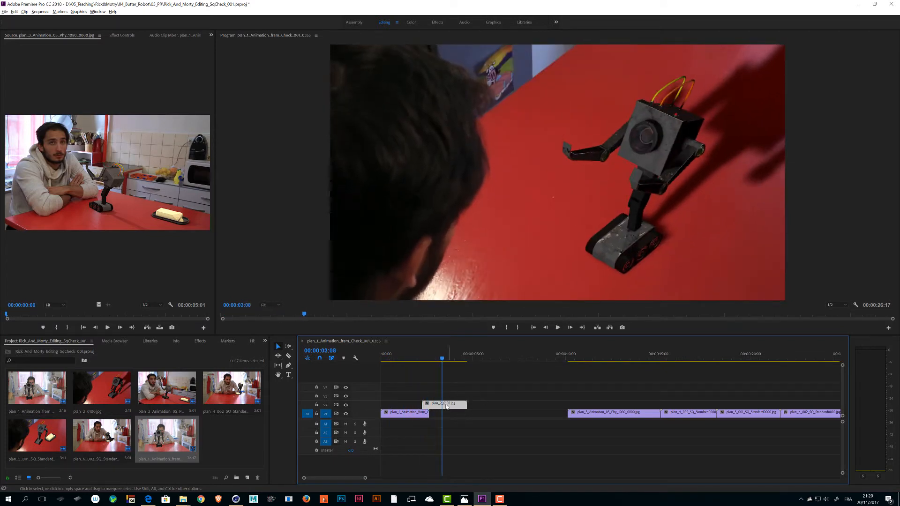
Try the plan_1 clip on track V3 above plan_2 and play the transition.
{"action": "left_click_drag", "start_coordinate": [428, 406], "coordinate": [412, 395]}
{"action": "left_click", "coordinate": [411, 417]}
{"action": "left_click_drag", "start_coordinate": [442, 359], "coordinate": [400, 359]}
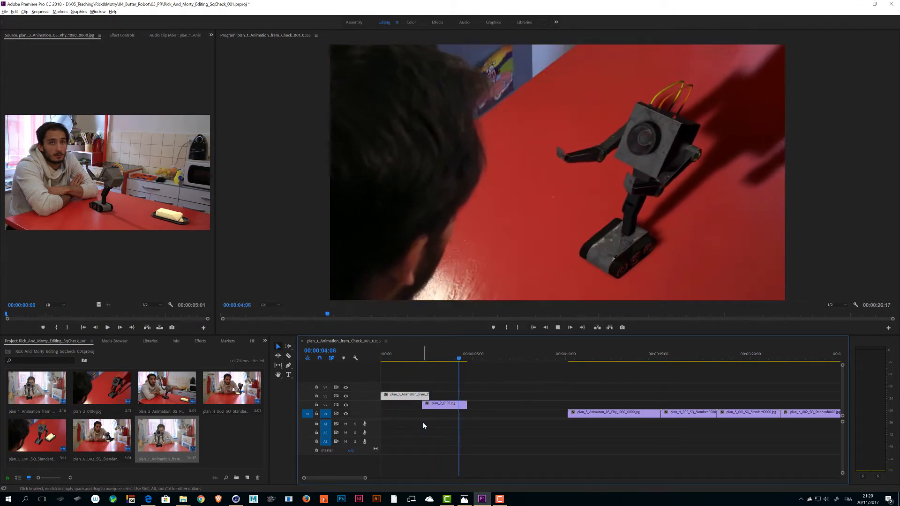
{"action": "key", "text": "space"}
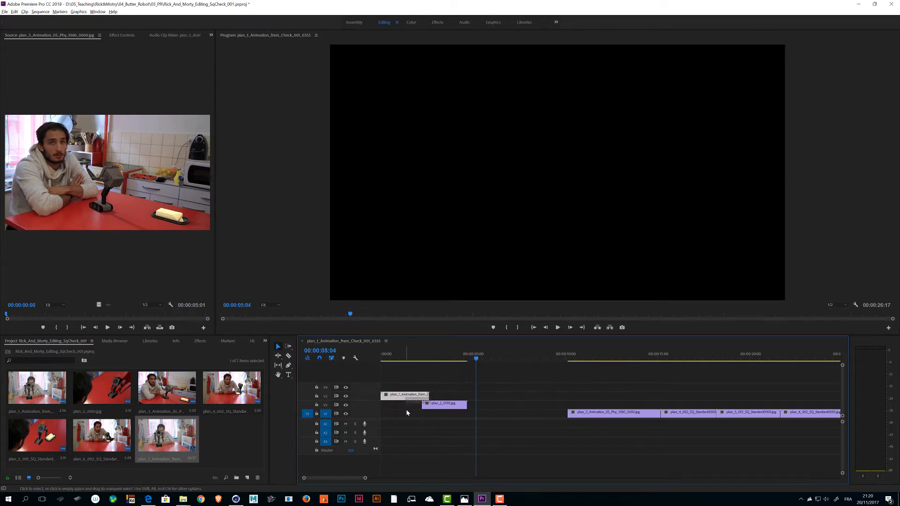
Return the plan_1 clip to track V1 below plan_2 and play the opening again.
{"action": "left_click_drag", "start_coordinate": [406, 417], "coordinate": [407, 418]}
{"action": "left_click_drag", "start_coordinate": [434, 360], "coordinate": [378, 362]}
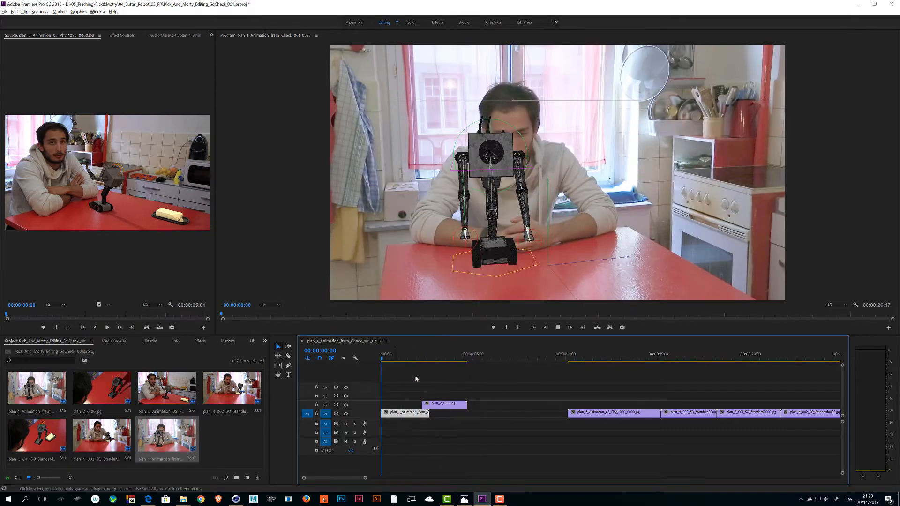
{"action": "key", "text": "space"}
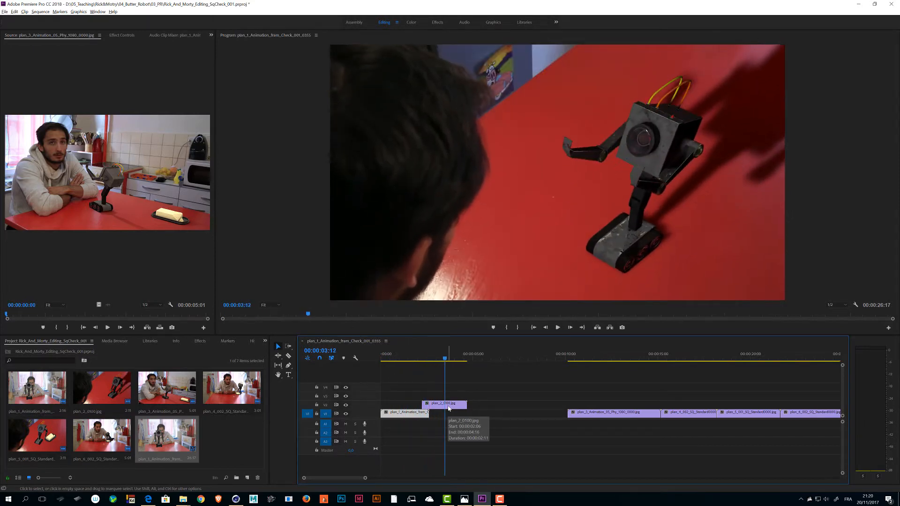
Move the plan_3 to plan_6 clips together on V1 so they start right where plan_2 ends.
{"action": "scroll", "coordinate": [468, 397], "scroll_direction": "down", "scroll_amount": 5}
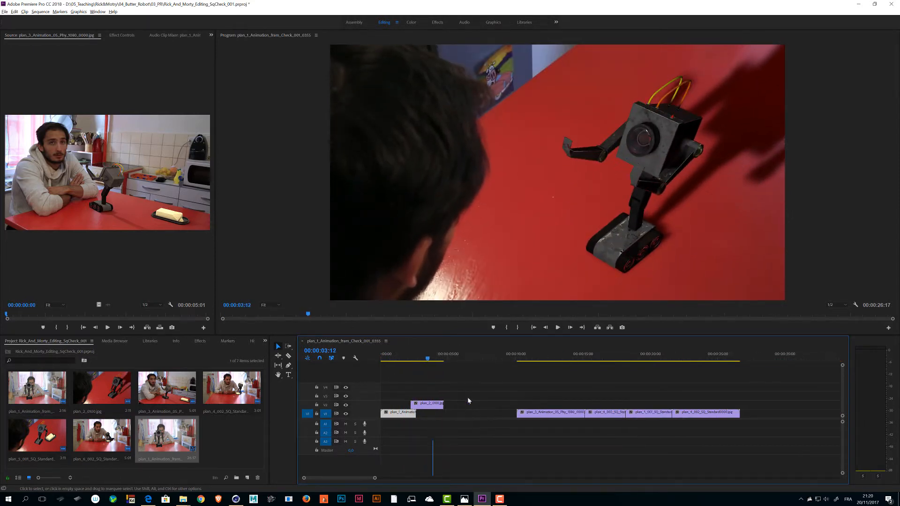
{"action": "left_click_drag", "start_coordinate": [468, 413], "coordinate": [685, 416]}
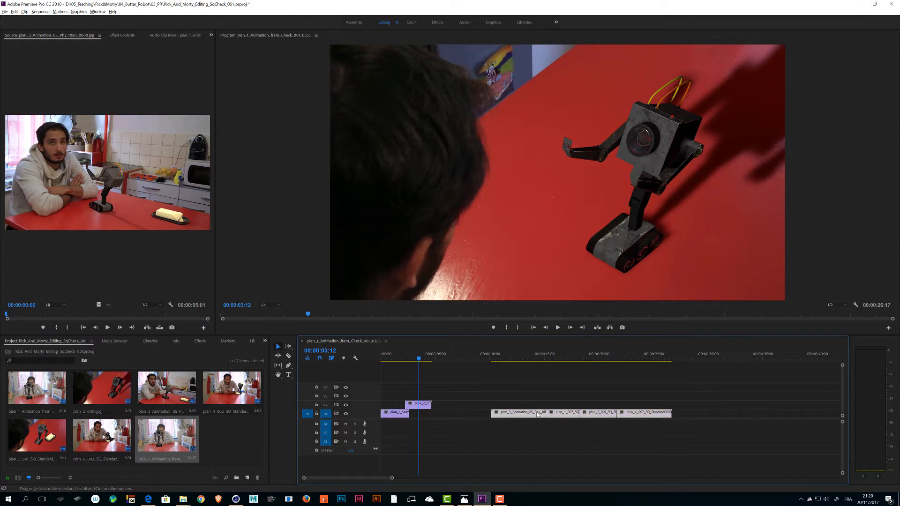
{"action": "left_click_drag", "start_coordinate": [537, 415], "coordinate": [467, 415]}
{"action": "scroll", "coordinate": [440, 424], "scroll_direction": "up", "scroll_amount": 3}
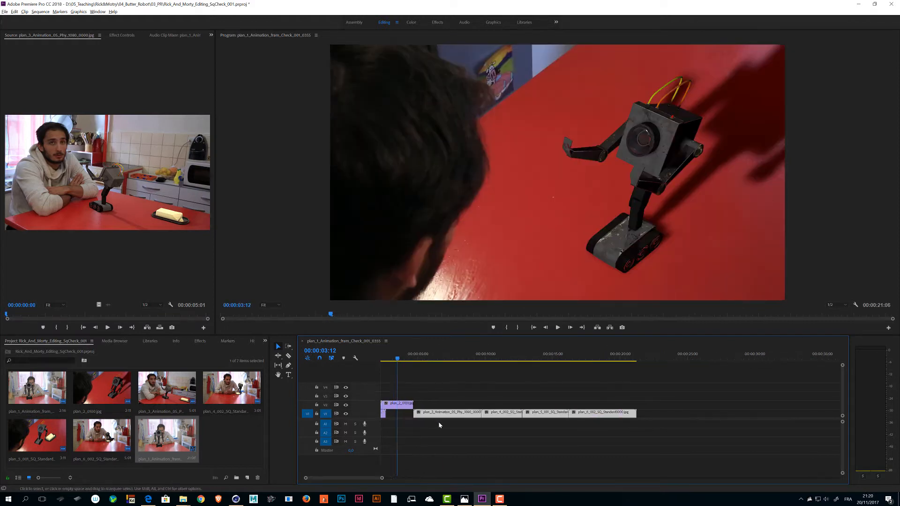
{"action": "left_click_drag", "start_coordinate": [341, 479], "coordinate": [314, 482]}
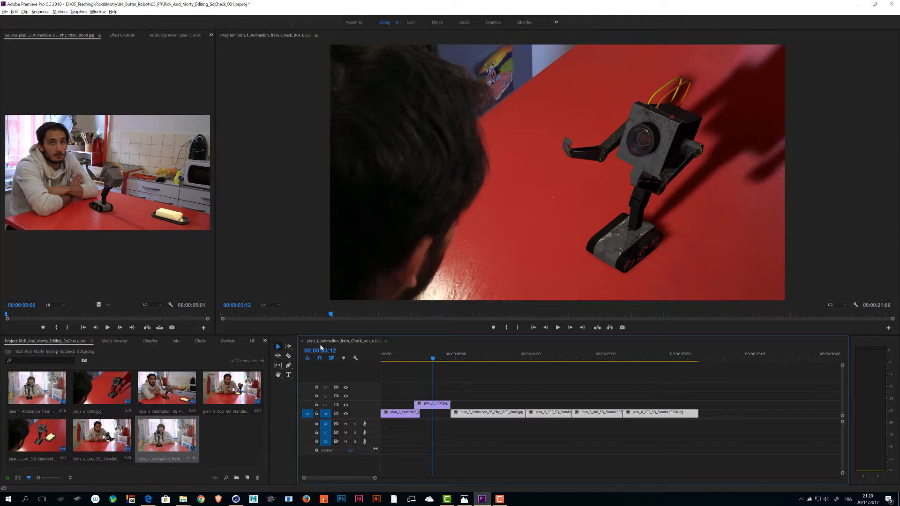
Scrub through plan_2 and play the shots through to plan_4 to check the cuts.
{"action": "left_click_drag", "start_coordinate": [320, 349], "coordinate": [317, 349]}
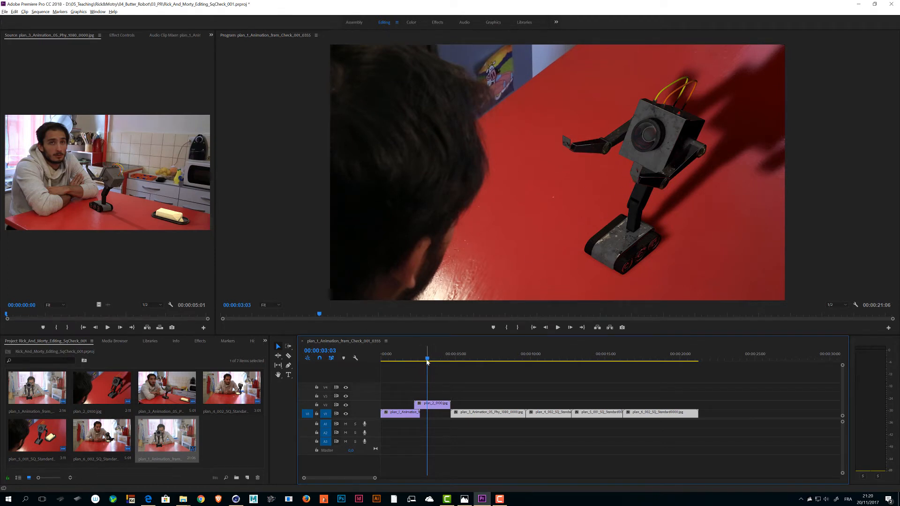
{"action": "mouse_move", "coordinate": [427, 360]}
{"action": "left_mouse_down"}
{"action": "mouse_move", "coordinate": [457, 359]}
{"action": "mouse_move", "coordinate": [439, 359]}
{"action": "left_mouse_up"}
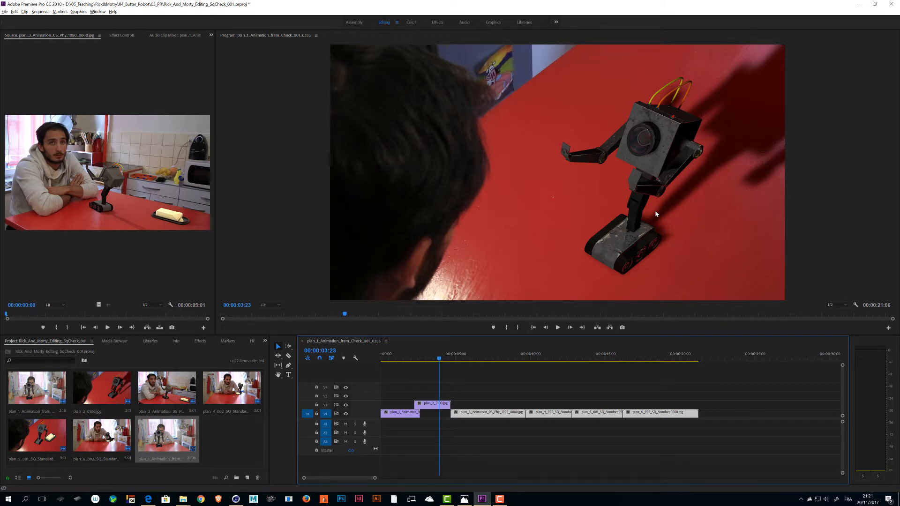
{"action": "mouse_move", "coordinate": [439, 360]}
{"action": "left_mouse_down"}
{"action": "mouse_move", "coordinate": [428, 361]}
{"action": "mouse_move", "coordinate": [458, 362]}
{"action": "mouse_move", "coordinate": [424, 365]}
{"action": "left_mouse_up"}
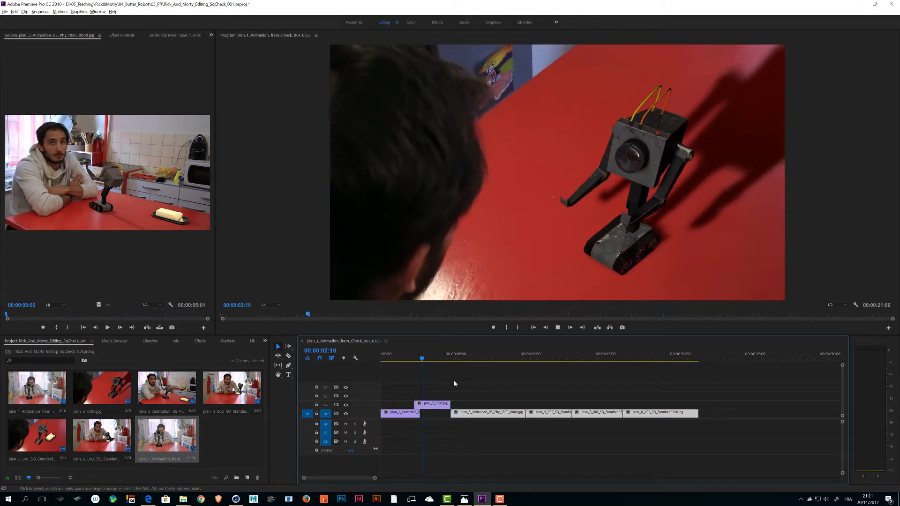
{"action": "key", "text": "space"}
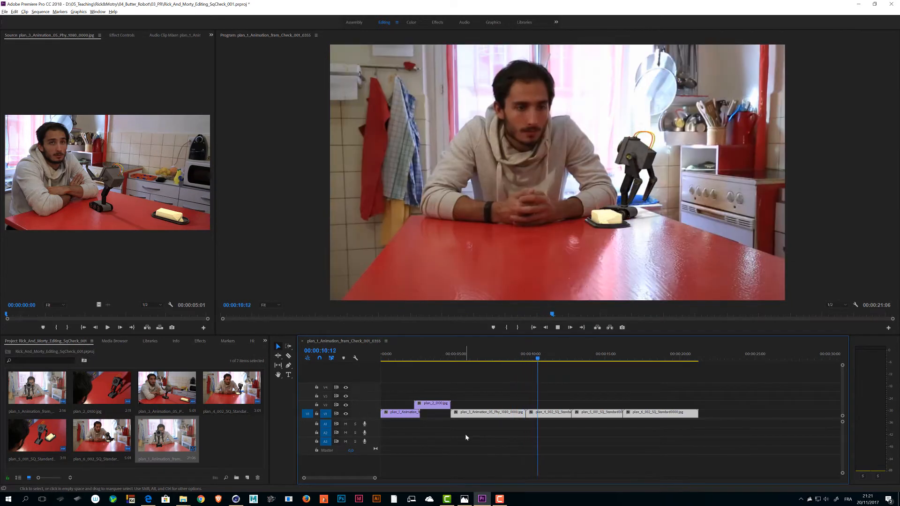
{"action": "left_click_drag", "start_coordinate": [529, 357], "coordinate": [498, 358]}
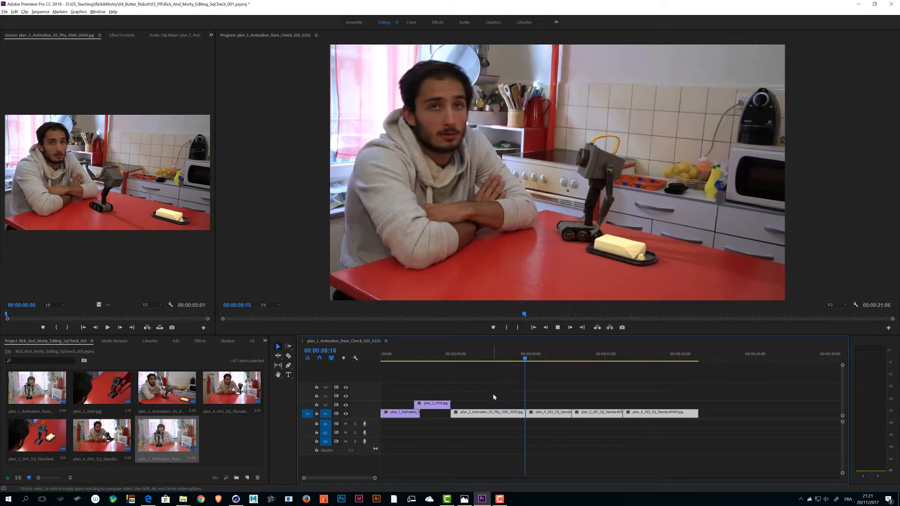
{"action": "key", "text": "space"}
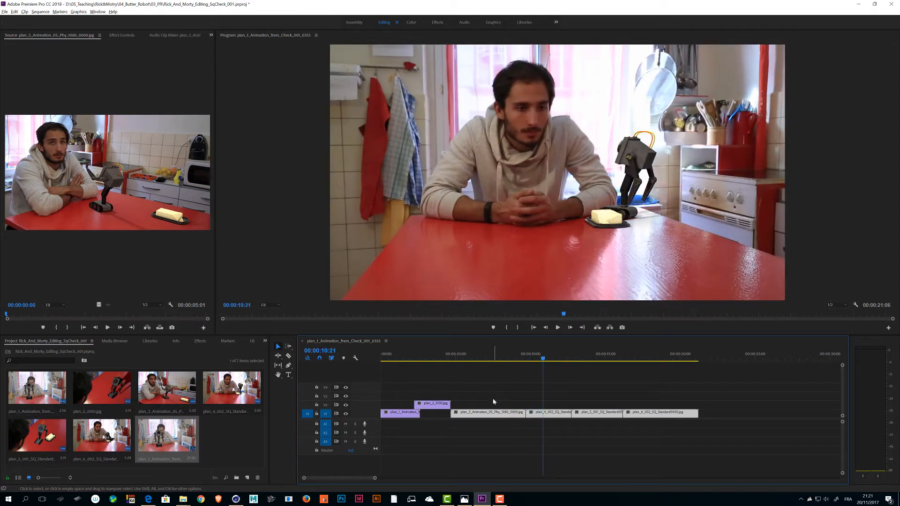
{"action": "left_click", "coordinate": [500, 428]}
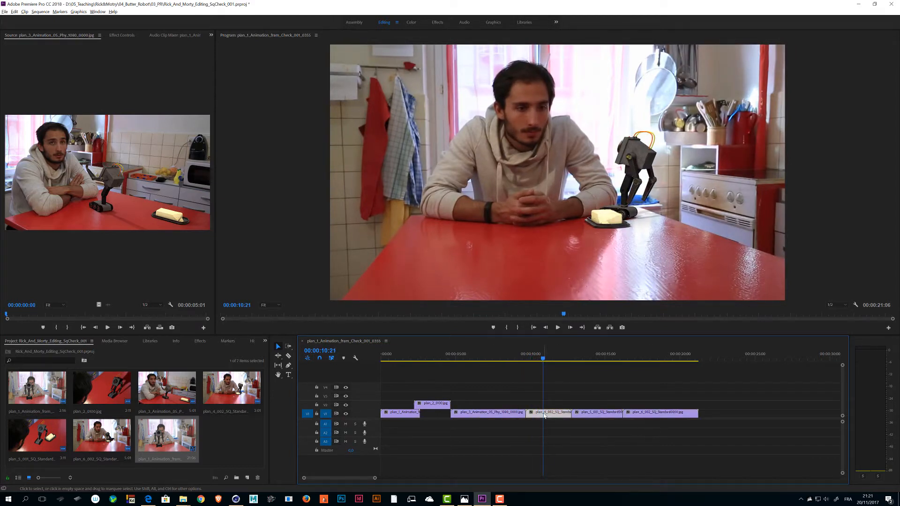
{"action": "mouse_move", "coordinate": [562, 416]}
{"action": "left_mouse_down"}
{"action": "mouse_move", "coordinate": [559, 424]}
{"action": "mouse_move", "coordinate": [547, 417]}
{"action": "left_mouse_up"}
{"action": "left_click_drag", "start_coordinate": [407, 390], "coordinate": [480, 405]}
{"action": "key", "text": "ctrl+z"}
{"action": "left_click_drag", "start_coordinate": [423, 412], "coordinate": [422, 412]}
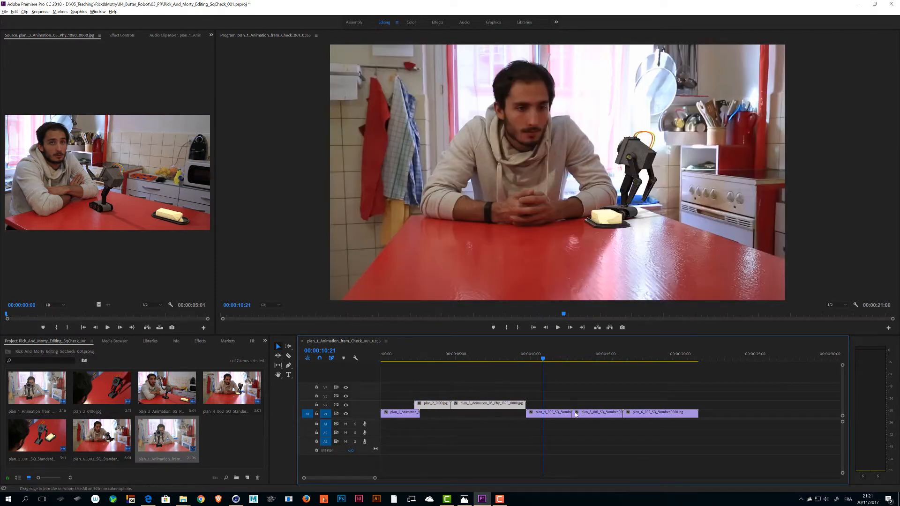
{"action": "left_click", "coordinate": [597, 415]}
{"action": "left_click_drag", "start_coordinate": [701, 411], "coordinate": [509, 417]}
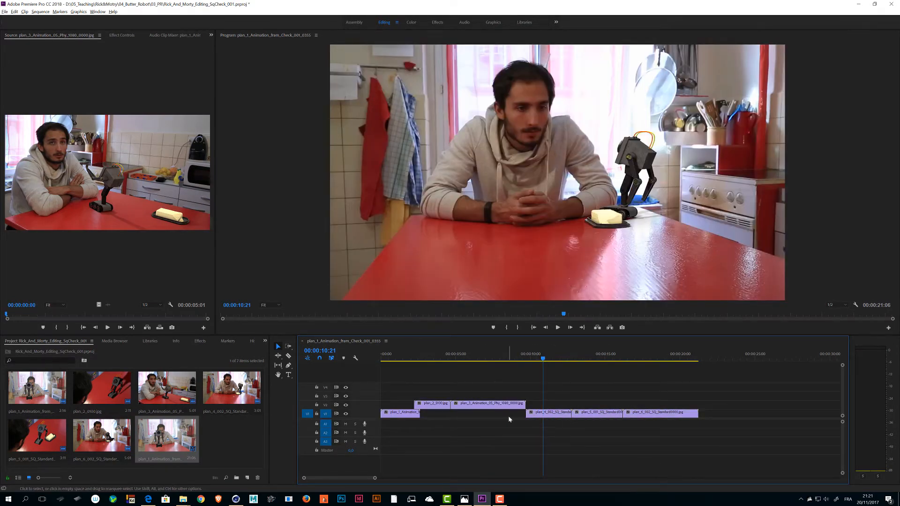
{"action": "left_click_drag", "start_coordinate": [563, 416], "coordinate": [550, 418]}
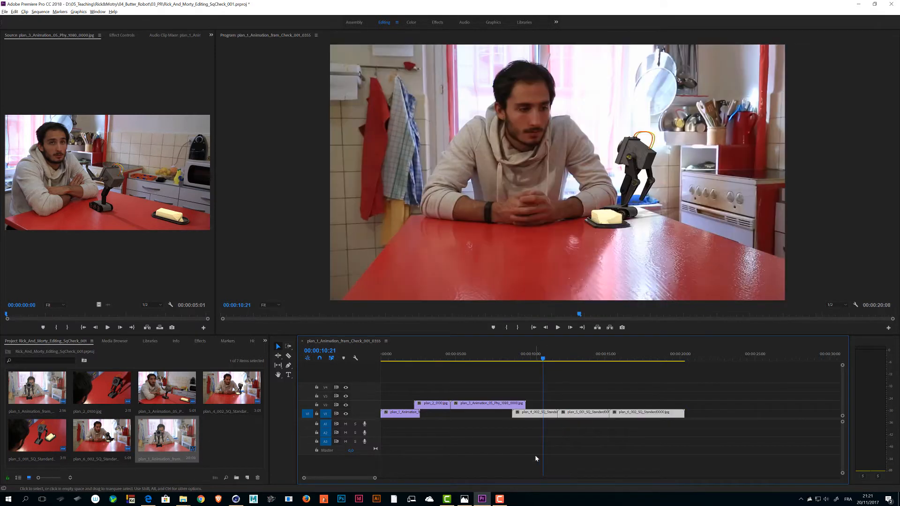
{"action": "key", "text": "ctrl+z"}
{"action": "key", "text": "ctrl+z"}
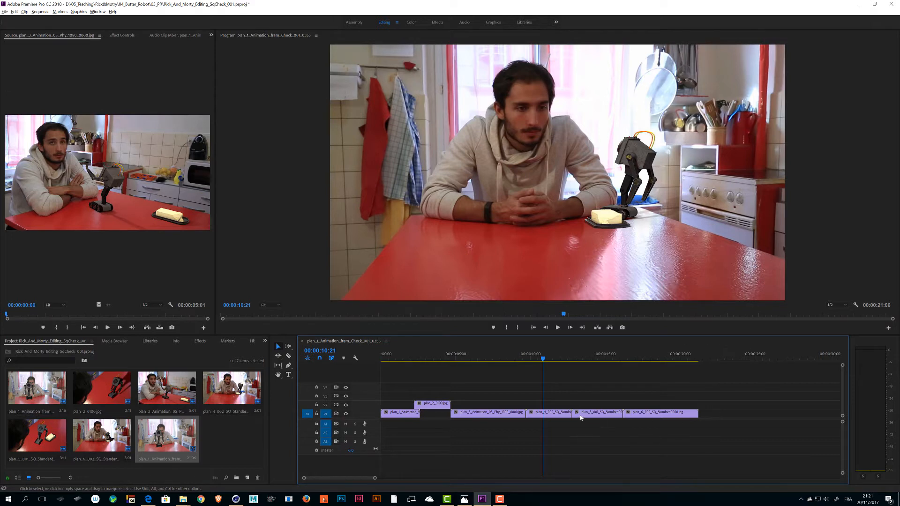
Place the plan_4 clip on V2 overlapping the end of plan_3 and play the transition.
{"action": "left_click", "coordinate": [561, 415]}
{"action": "left_click_drag", "start_coordinate": [559, 414], "coordinate": [540, 407]}
{"action": "scroll", "coordinate": [505, 418], "scroll_direction": "up", "scroll_amount": 3}
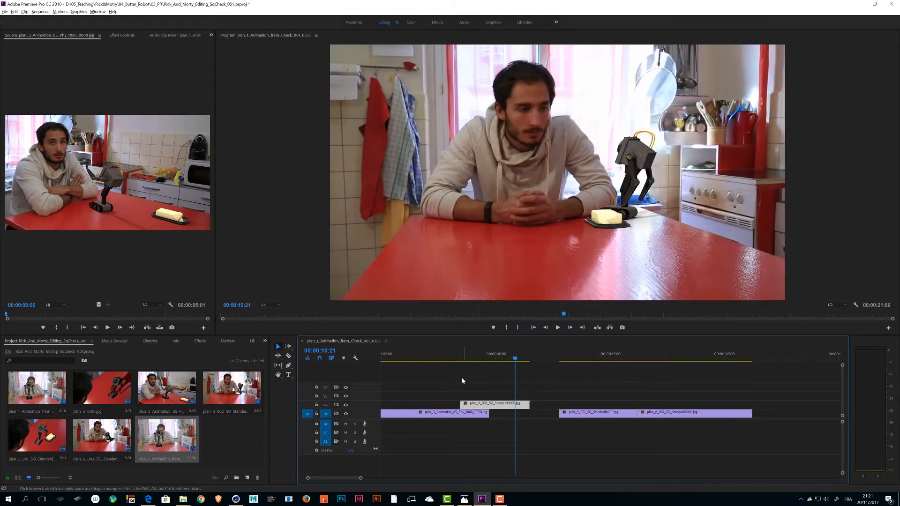
{"action": "scroll", "coordinate": [434, 449], "scroll_direction": "up", "scroll_amount": 3}
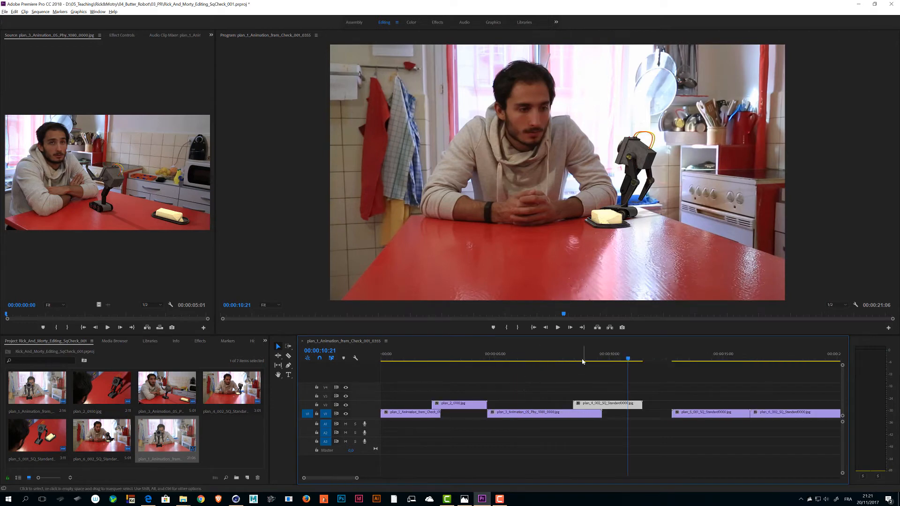
{"action": "left_click", "coordinate": [539, 359]}
{"action": "left_click_drag", "start_coordinate": [540, 362], "coordinate": [562, 362]}
{"action": "key", "text": "space"}
{"action": "key", "text": "space"}
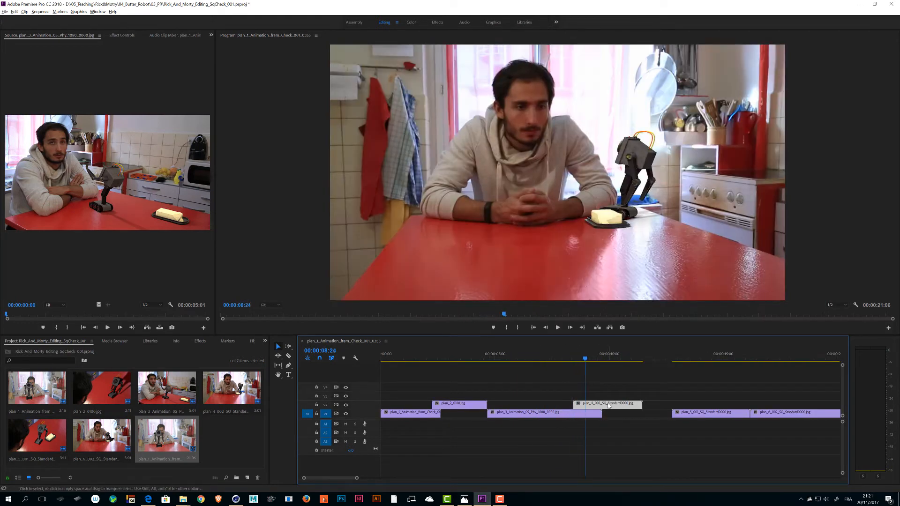
Try the plan_4 clip slightly later on V2 and play the cut from plan_3 again.
{"action": "left_click_drag", "start_coordinate": [607, 405], "coordinate": [614, 405]}
{"action": "left_click", "coordinate": [548, 359]}
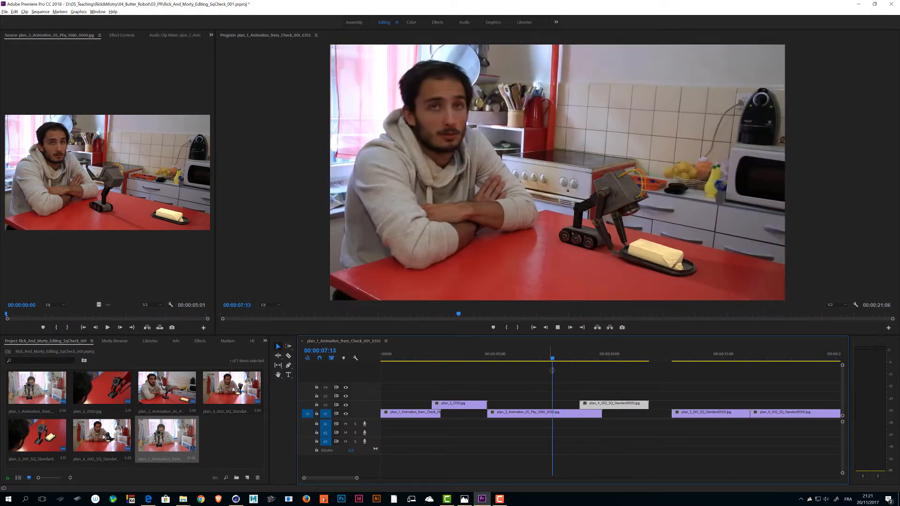
{"action": "key", "text": "space"}
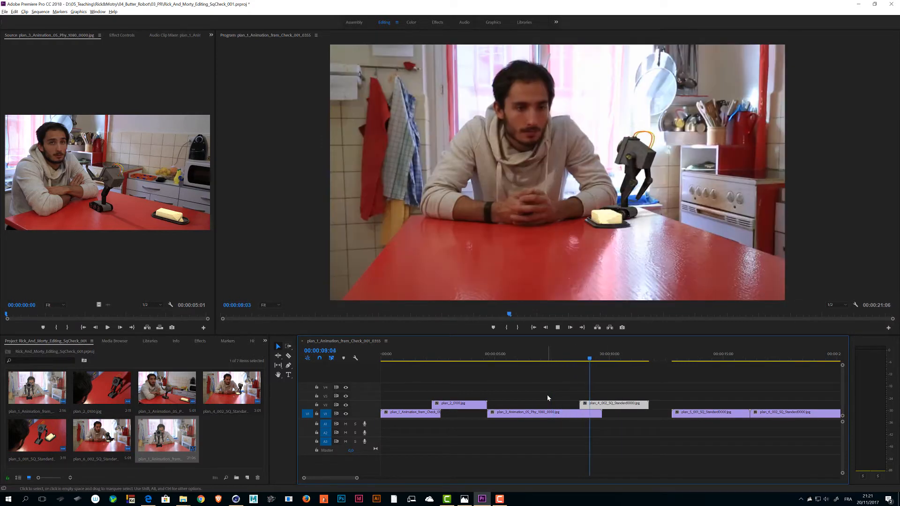
{"action": "key", "text": "space"}
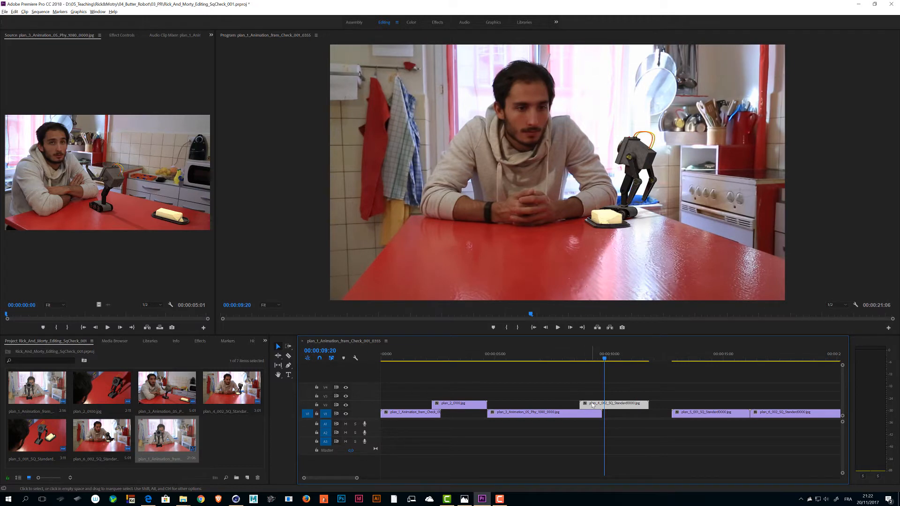
{"action": "left_click_drag", "start_coordinate": [595, 404], "coordinate": [596, 405]}
{"action": "left_click_drag", "start_coordinate": [564, 360], "coordinate": [555, 361]}
{"action": "key", "text": "space"}
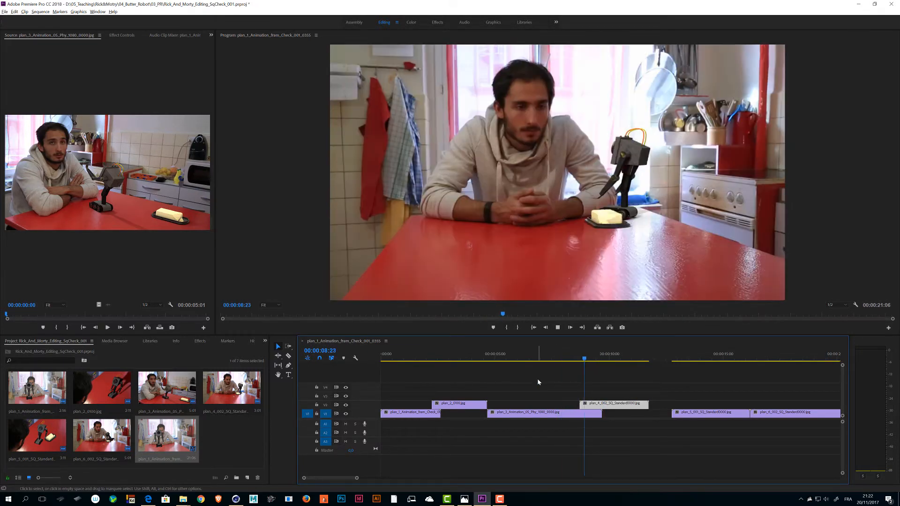
{"action": "key", "text": "space"}
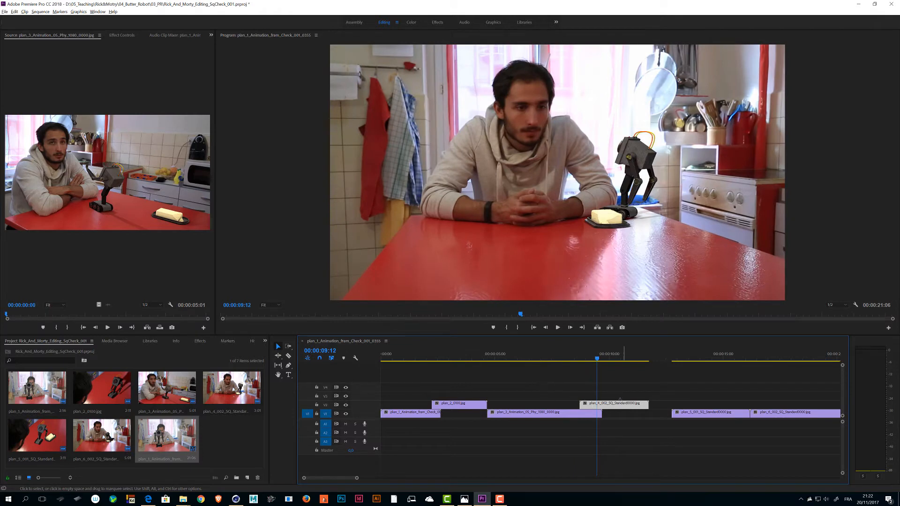
Shift plan_4 slightly earlier on V2, trim off its beginning and play the cut from plan_3.
{"action": "mouse_move", "coordinate": [620, 403]}
{"action": "left_mouse_down"}
{"action": "mouse_move", "coordinate": [614, 412]}
{"action": "mouse_move", "coordinate": [612, 404]}
{"action": "left_mouse_up"}
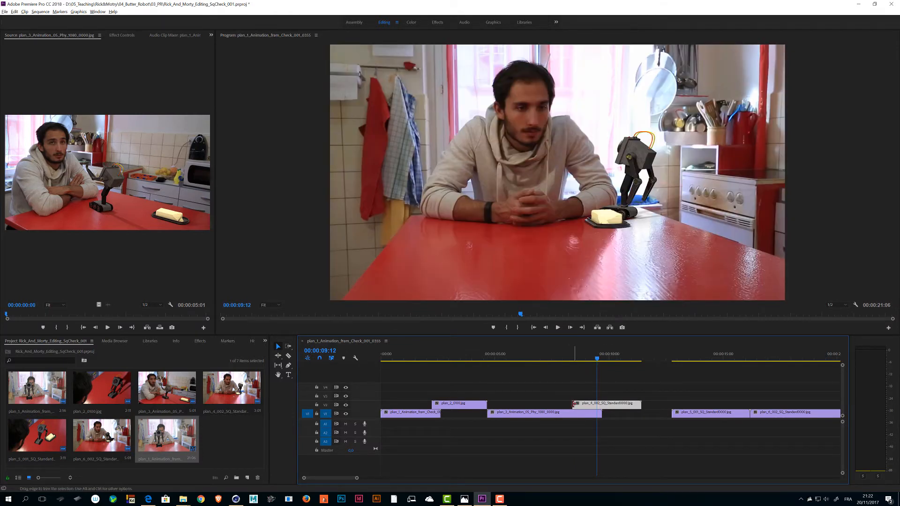
{"action": "mouse_move", "coordinate": [574, 404]}
{"action": "left_mouse_down"}
{"action": "mouse_move", "coordinate": [564, 405]}
{"action": "mouse_move", "coordinate": [585, 405]}
{"action": "left_mouse_up"}
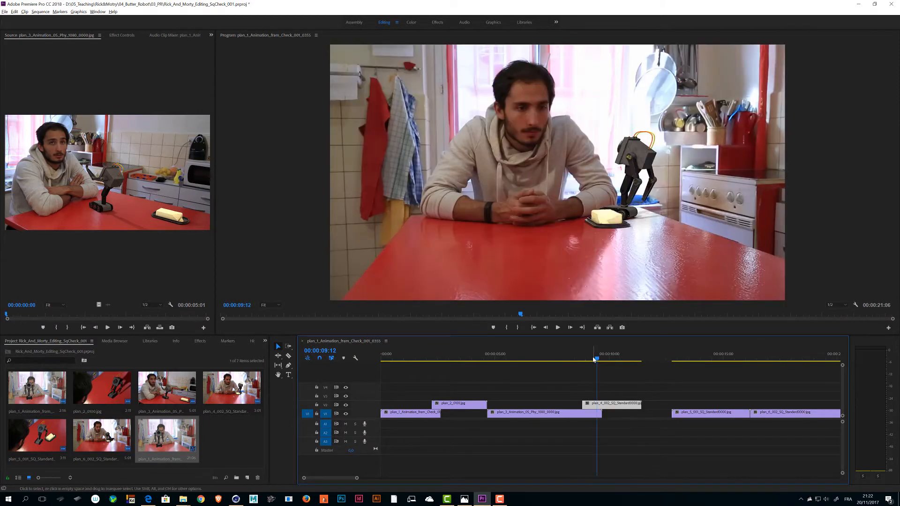
{"action": "left_click_drag", "start_coordinate": [594, 359], "coordinate": [563, 359]}
{"action": "key", "text": "space"}
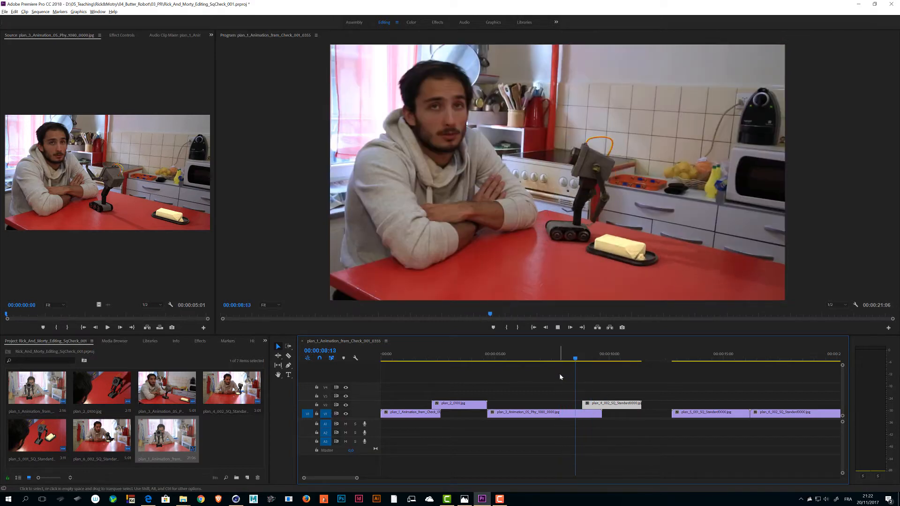
{"action": "left_click_drag", "start_coordinate": [576, 360], "coordinate": [565, 359]}
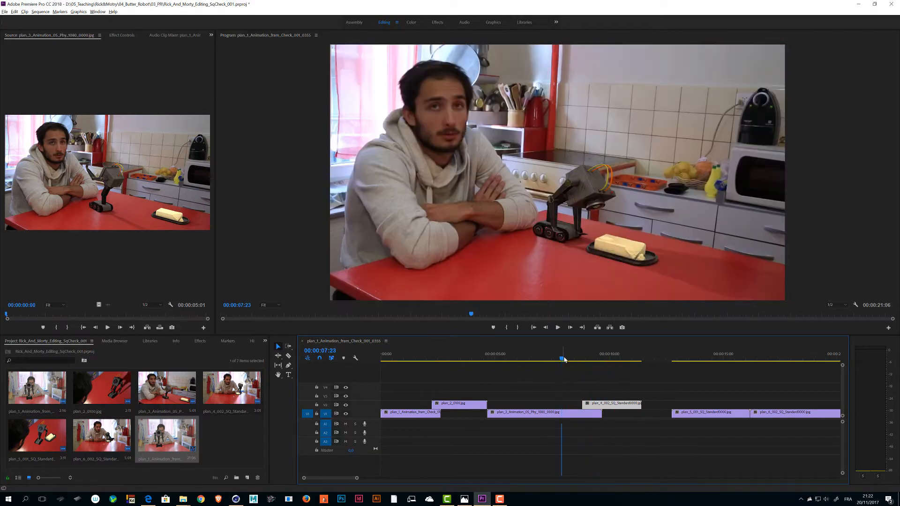
{"action": "key", "text": "space"}
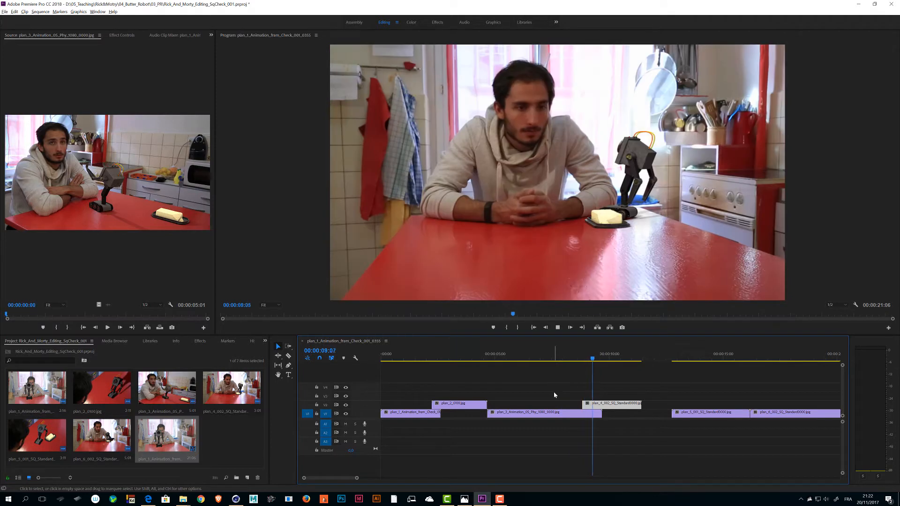
{"action": "key", "text": "space"}
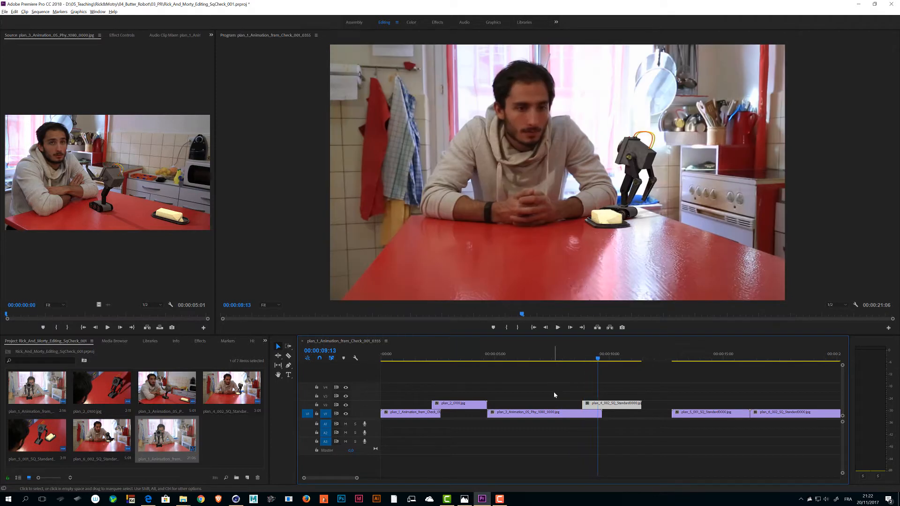
Move plan_5 and plan_6 together on V1 to start where plan_4 ends, and play to the end of the sequence.
{"action": "left_click", "coordinate": [580, 413]}
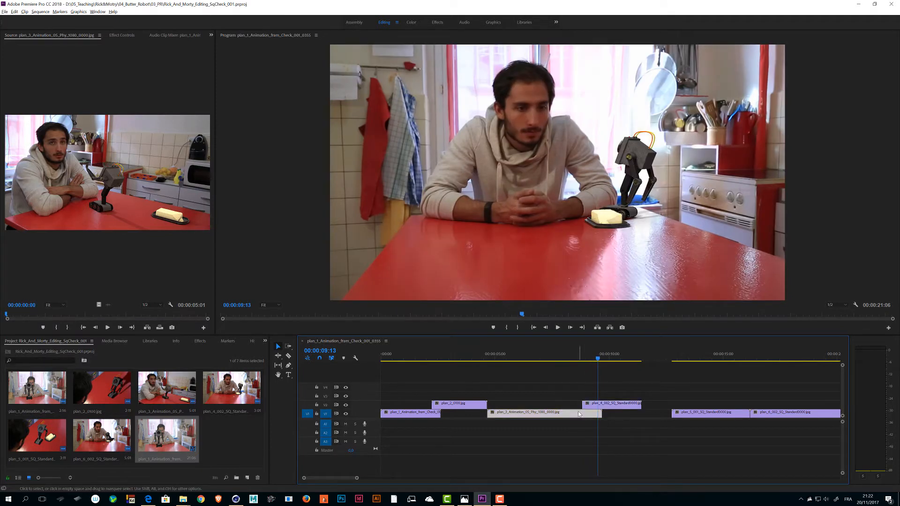
{"action": "left_click_drag", "start_coordinate": [599, 359], "coordinate": [635, 359]}
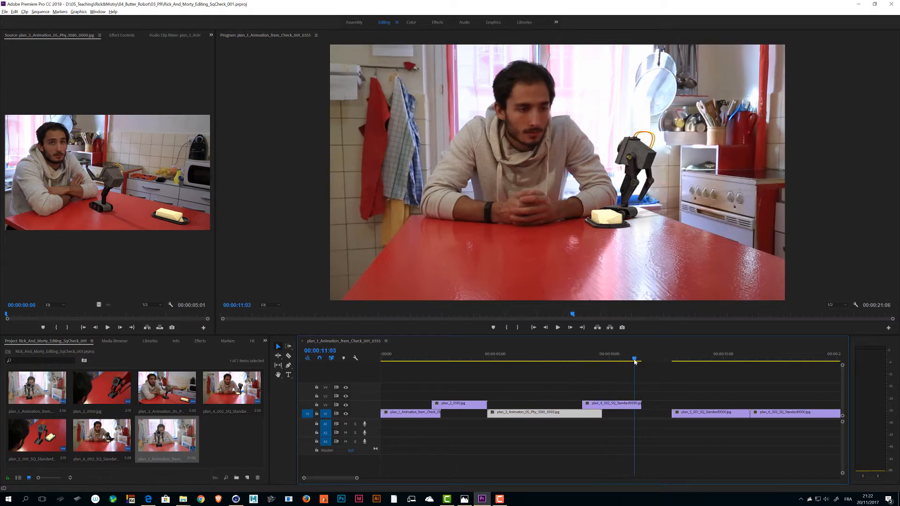
{"action": "left_click", "coordinate": [768, 415]}
{"action": "left_click", "coordinate": [702, 416], "text": "shift"}
{"action": "left_click_drag", "start_coordinate": [697, 415], "coordinate": [667, 416]}
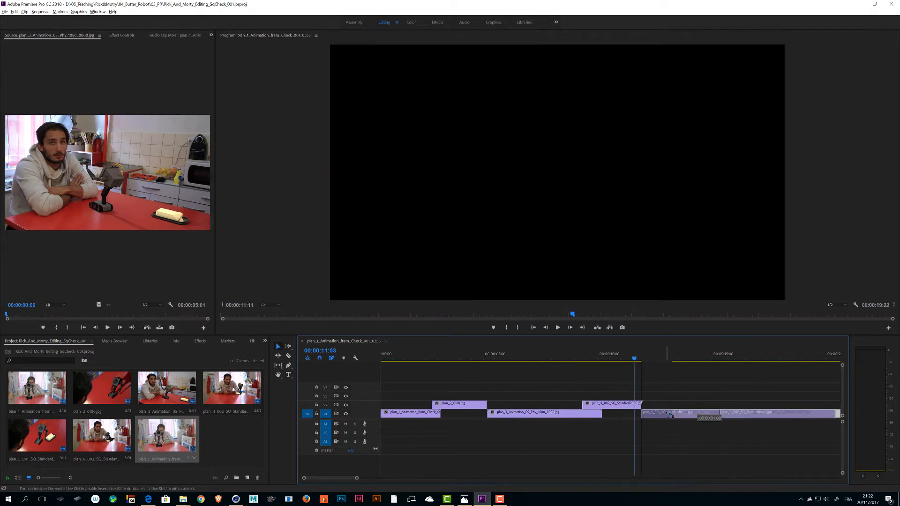
{"action": "left_click", "coordinate": [617, 359]}
{"action": "key", "text": "space"}
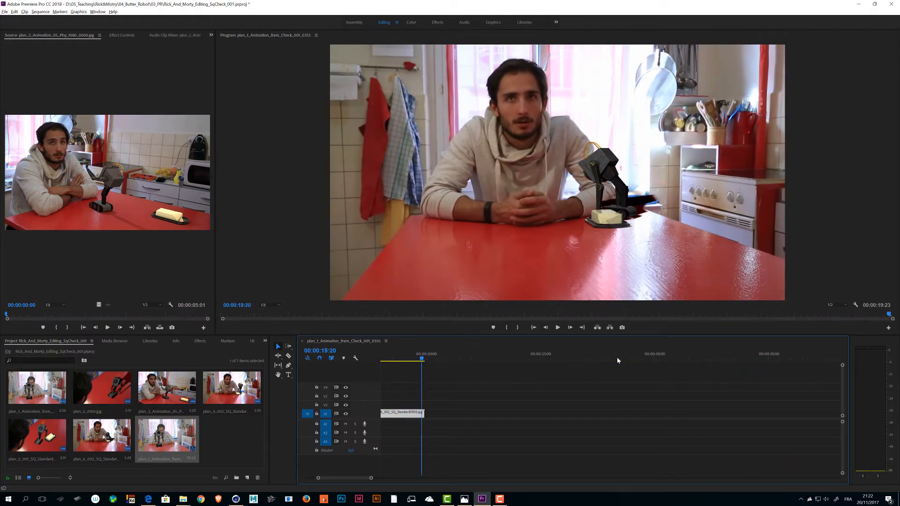
Place the playhead at 00:00:19:03 near the end of plan_6 and deselect the clips.
{"action": "left_click_drag", "start_coordinate": [355, 478], "coordinate": [350, 477]}
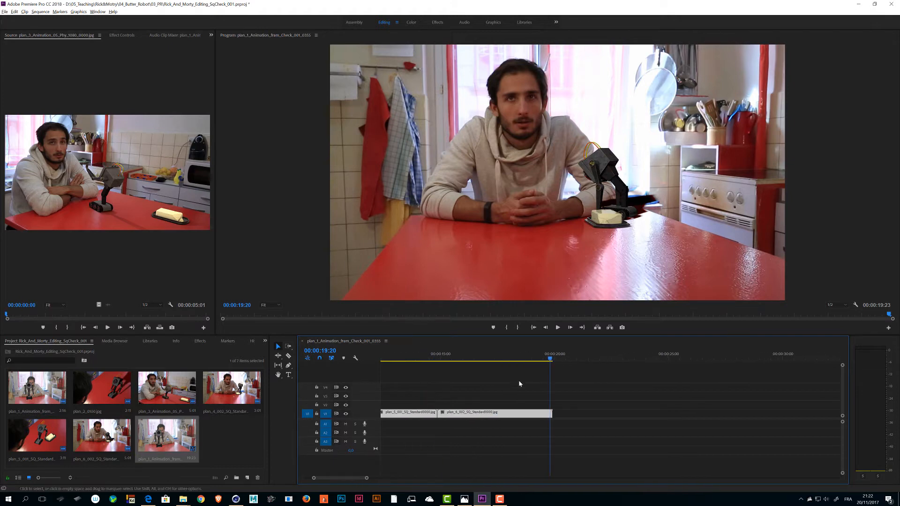
{"action": "left_click", "coordinate": [546, 361]}
{"action": "left_click_drag", "start_coordinate": [545, 361], "coordinate": [533, 361]}
{"action": "left_click", "coordinate": [567, 412]}
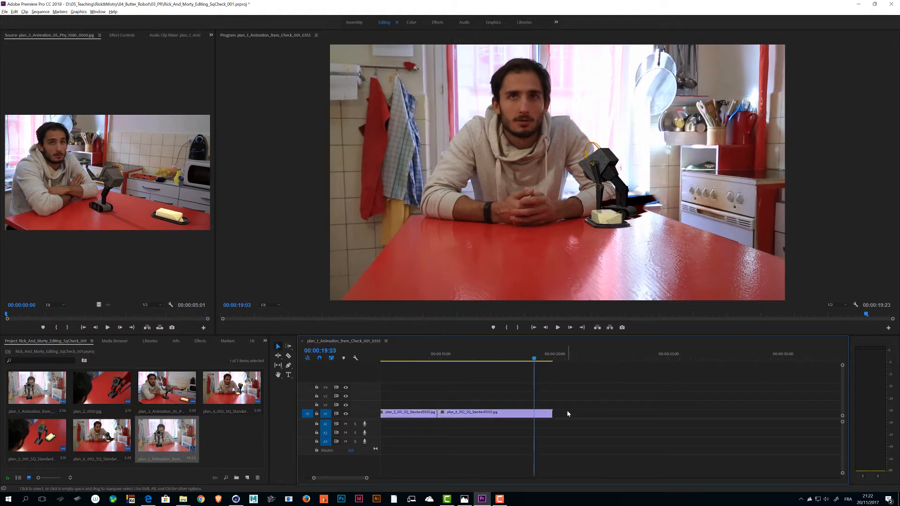
Try splitting the plan_6 clip with the Razor tool and undo the cut.
{"action": "left_click", "coordinate": [512, 417]}
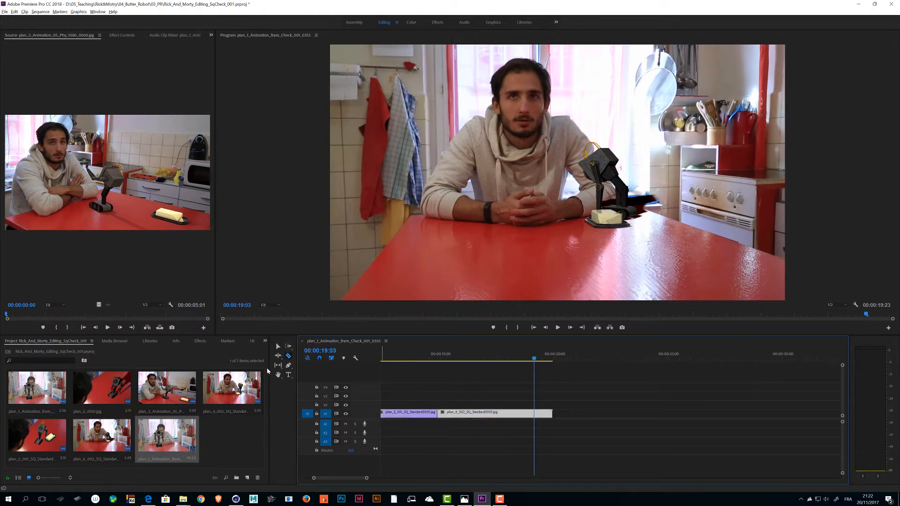
{"action": "left_click", "coordinate": [288, 355]}
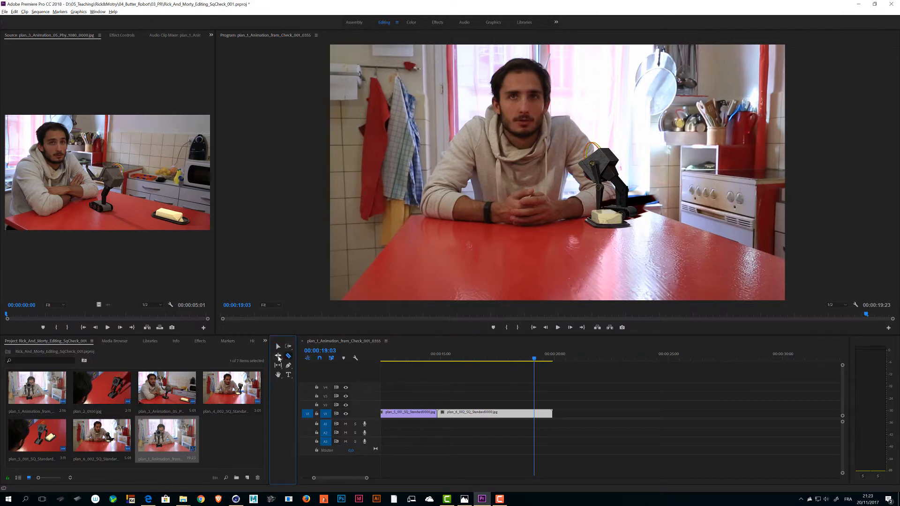
{"action": "left_click", "coordinate": [278, 375]}
{"action": "left_click", "coordinate": [406, 253]}
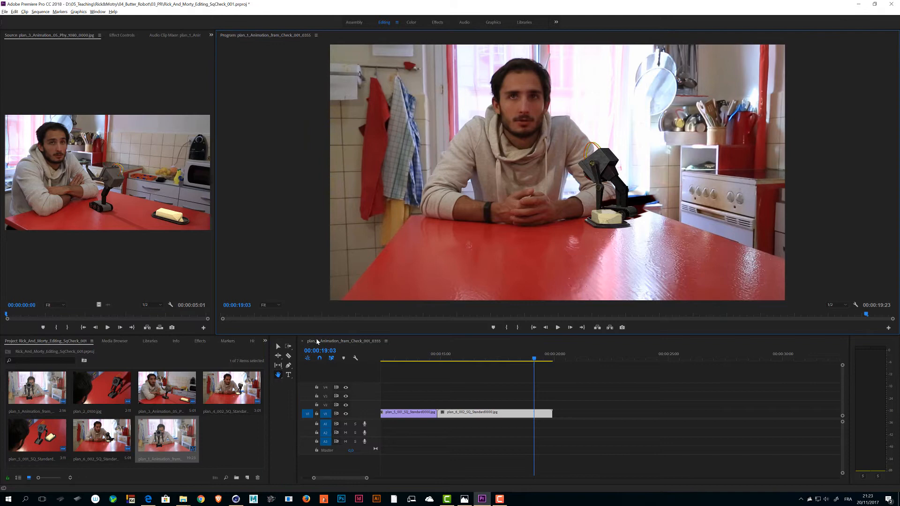
{"action": "left_click", "coordinate": [289, 357]}
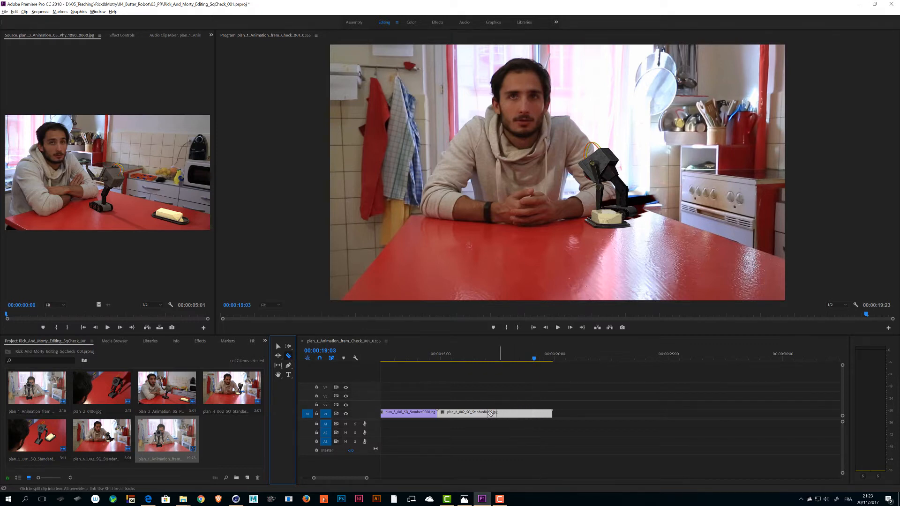
{"action": "left_click", "coordinate": [470, 413]}
{"action": "key", "text": "ctrl+z"}
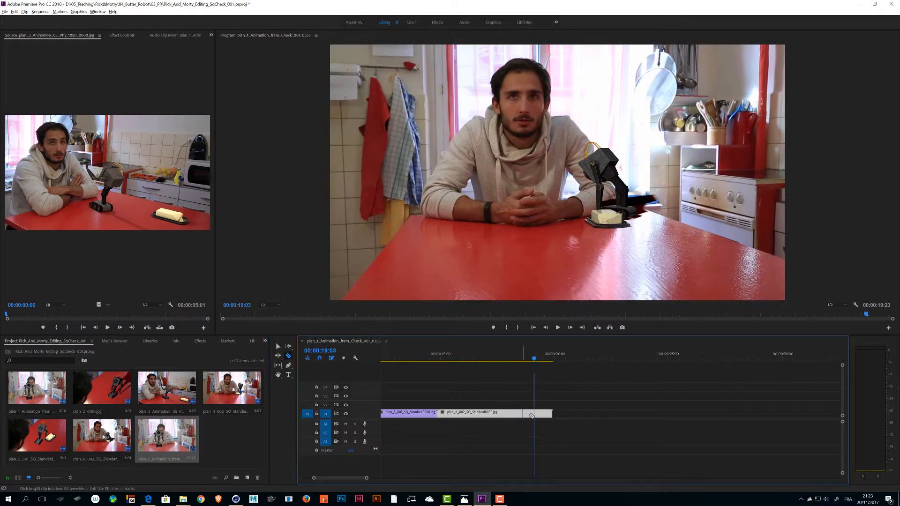
Cut plan_6 near its end with the Razor tool, delete the tail piece and extend the clip back to its full length.
{"action": "left_click", "coordinate": [540, 414]}
{"action": "key", "text": "v"}
{"action": "left_click", "coordinate": [545, 414]}
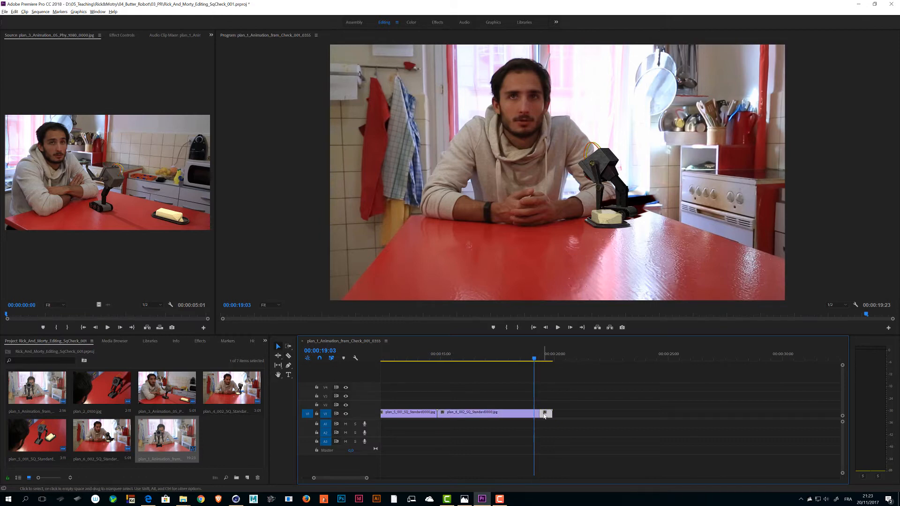
{"action": "key", "text": "Delete"}
{"action": "left_click", "coordinate": [531, 415]}
{"action": "mouse_move", "coordinate": [538, 415]}
{"action": "left_mouse_down"}
{"action": "mouse_move", "coordinate": [515, 415]}
{"action": "mouse_move", "coordinate": [552, 416]}
{"action": "left_mouse_up"}
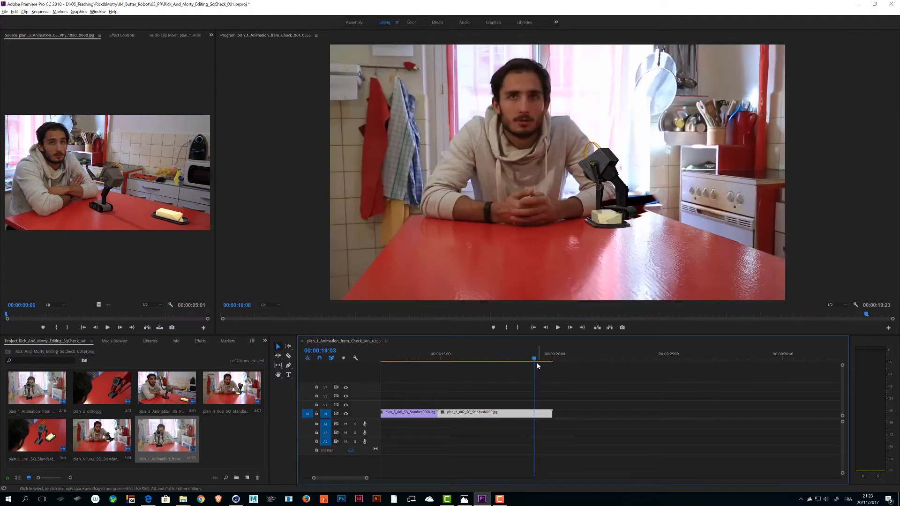
Place the playhead at 00:00:19:11, deselect the clips and save the project.
{"action": "mouse_move", "coordinate": [538, 366]}
{"action": "left_mouse_down"}
{"action": "mouse_move", "coordinate": [519, 366]}
{"action": "mouse_move", "coordinate": [543, 364]}
{"action": "left_mouse_up"}
{"action": "key", "text": "ctrl+s"}
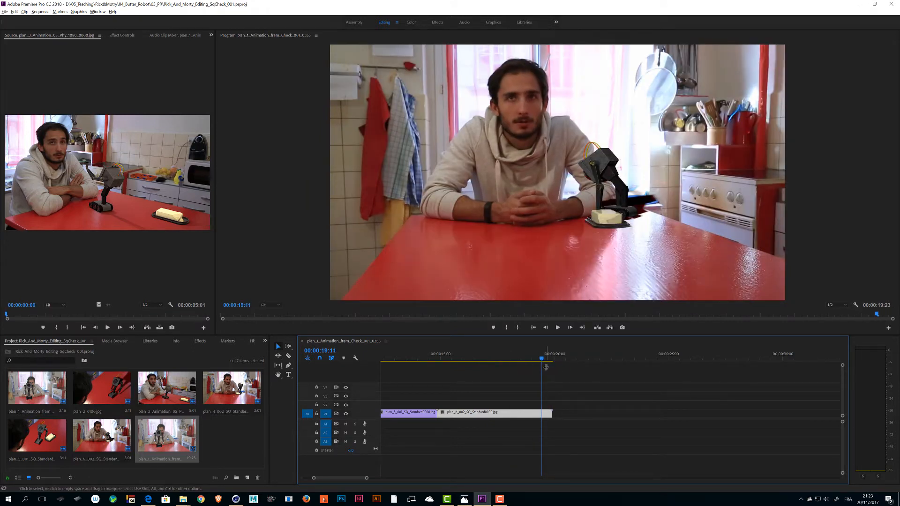
{"action": "left_click", "coordinate": [604, 404]}
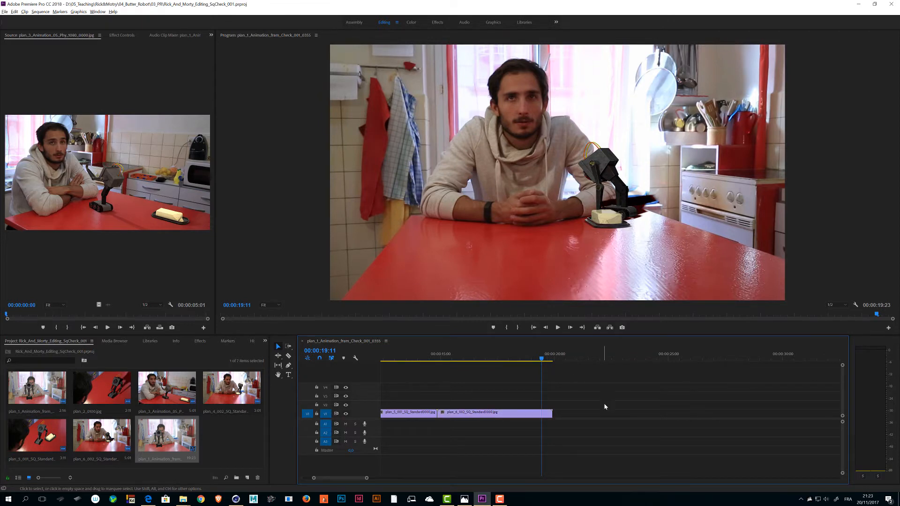
{"action": "key", "text": "ctrl+s"}
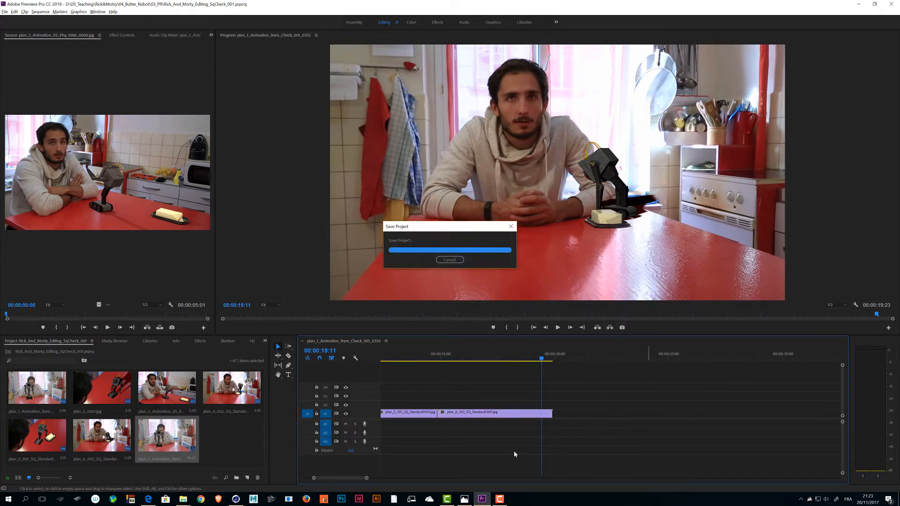
{"action": "left_click_drag", "start_coordinate": [347, 478], "coordinate": [300, 476]}
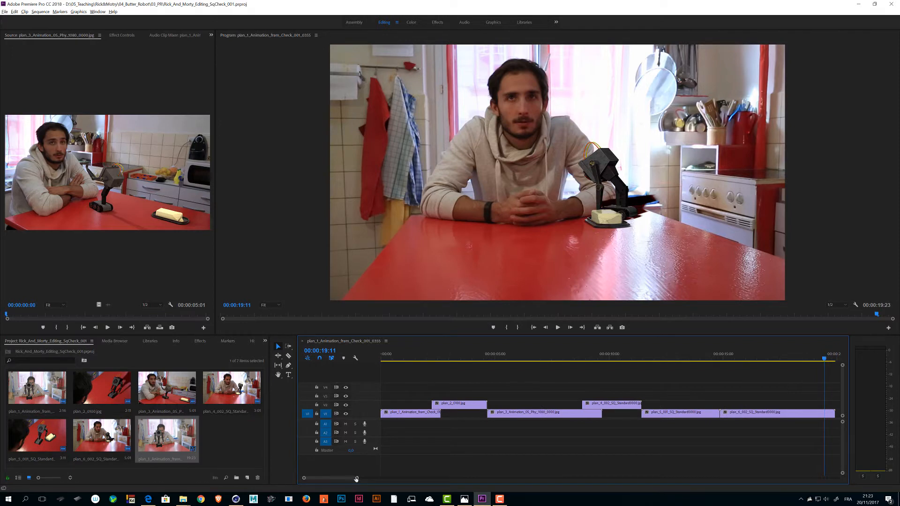
{"action": "left_click_drag", "start_coordinate": [356, 478], "coordinate": [366, 478]}
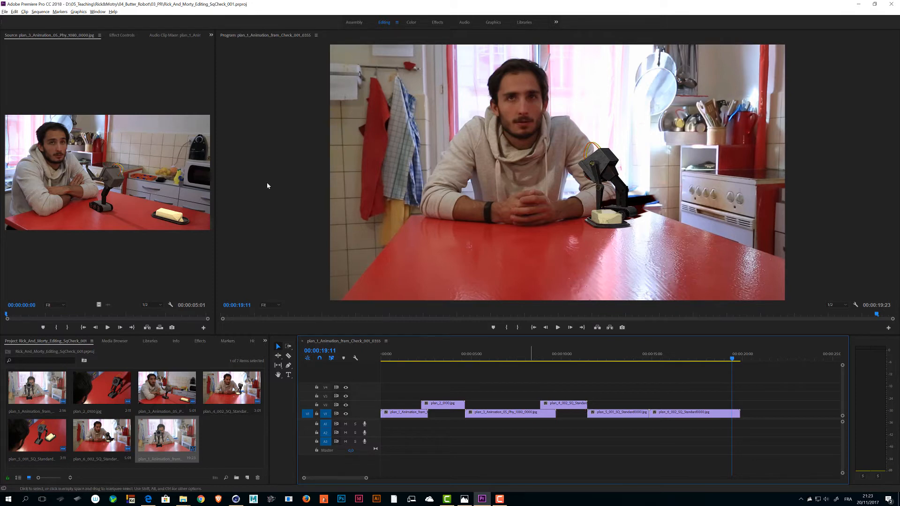
Open the media export settings for the sequence and choose the H.264 format.
{"action": "left_click", "coordinate": [5, 12]}
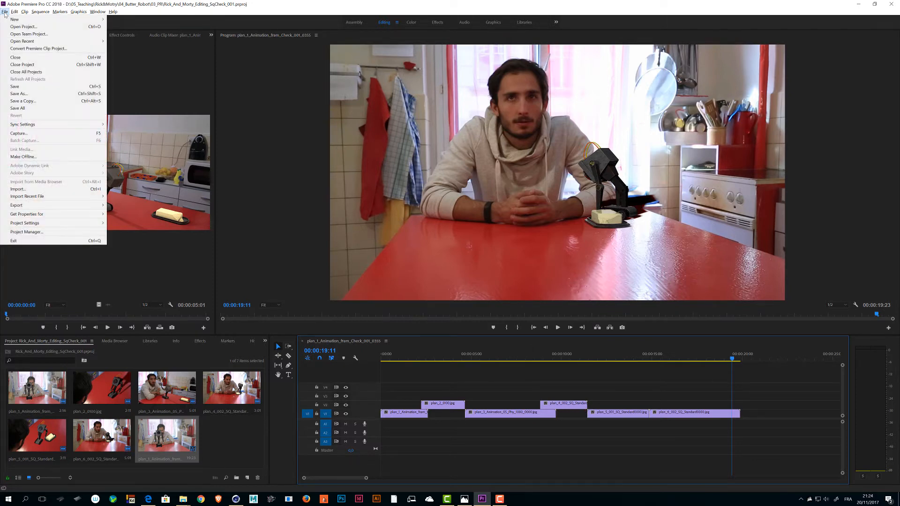
{"action": "mouse_move", "coordinate": [48, 206]}
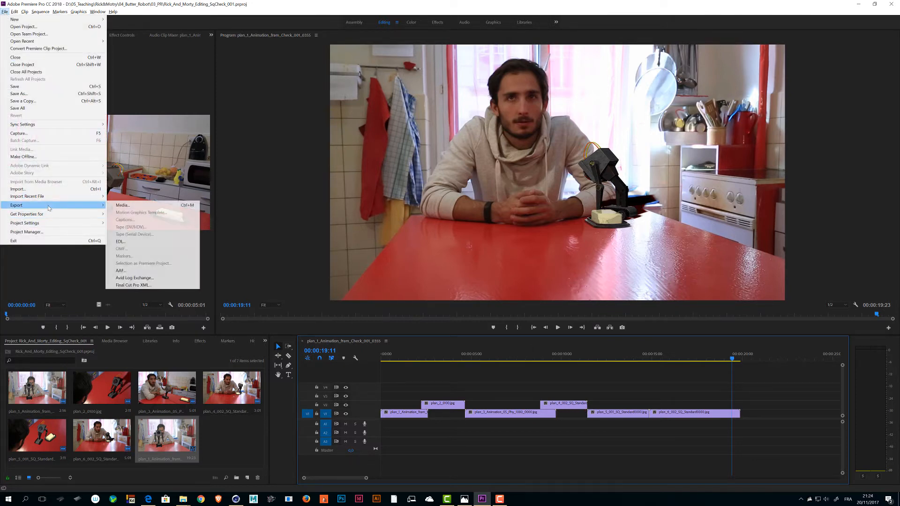
{"action": "left_click", "coordinate": [140, 207]}
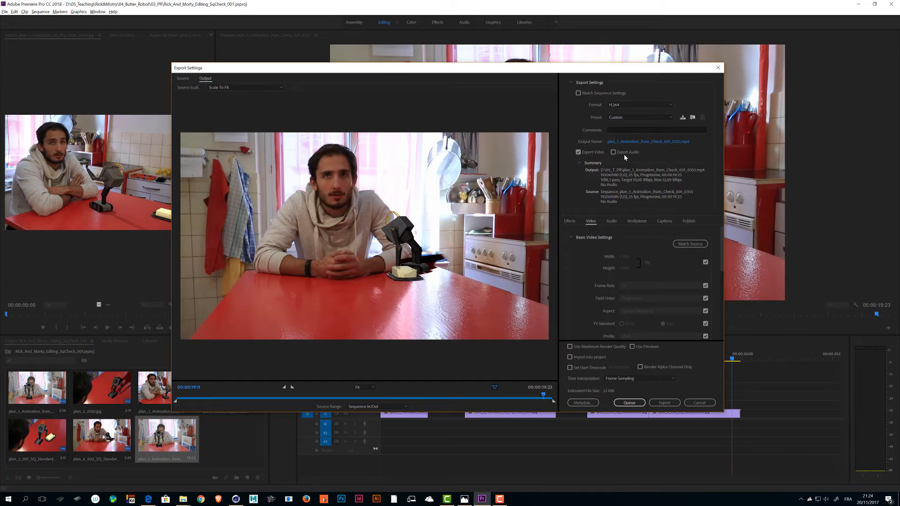
{"action": "left_click", "coordinate": [616, 105]}
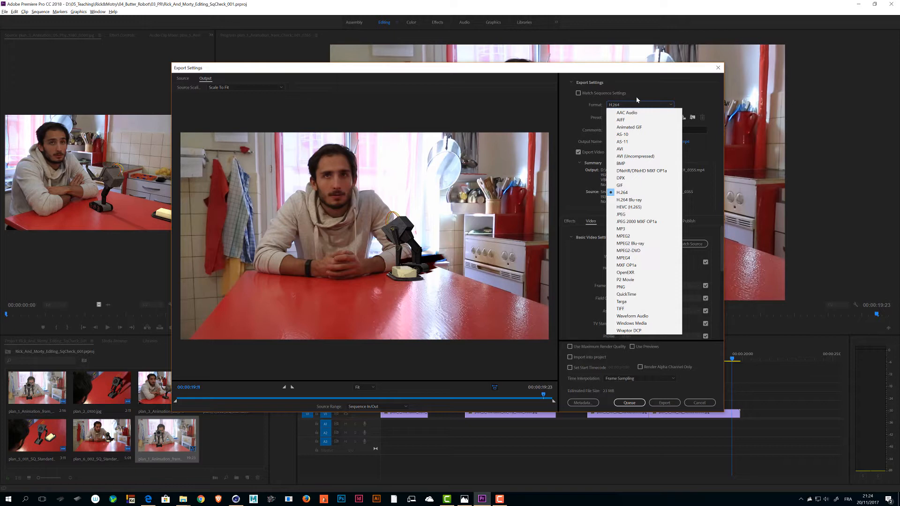
{"action": "key", "text": "F10"}
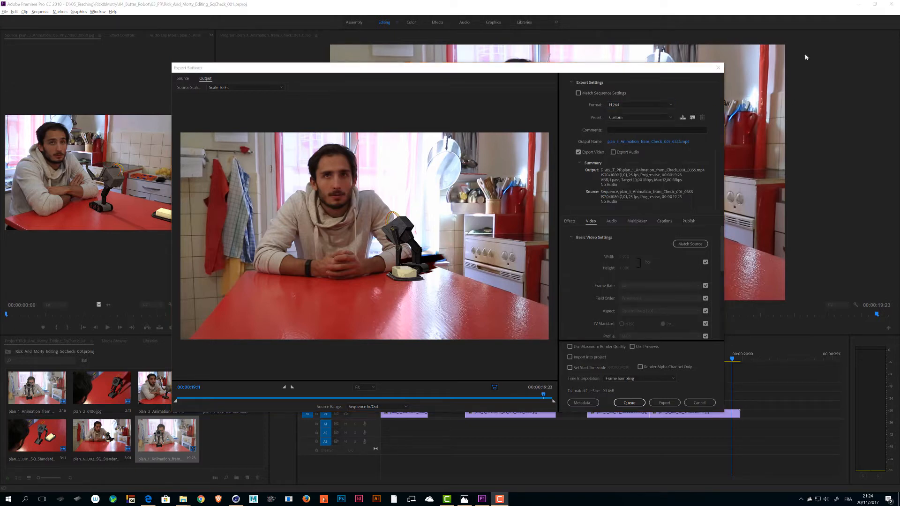
{"action": "left_click_drag", "start_coordinate": [669, 68], "coordinate": [691, 57]}
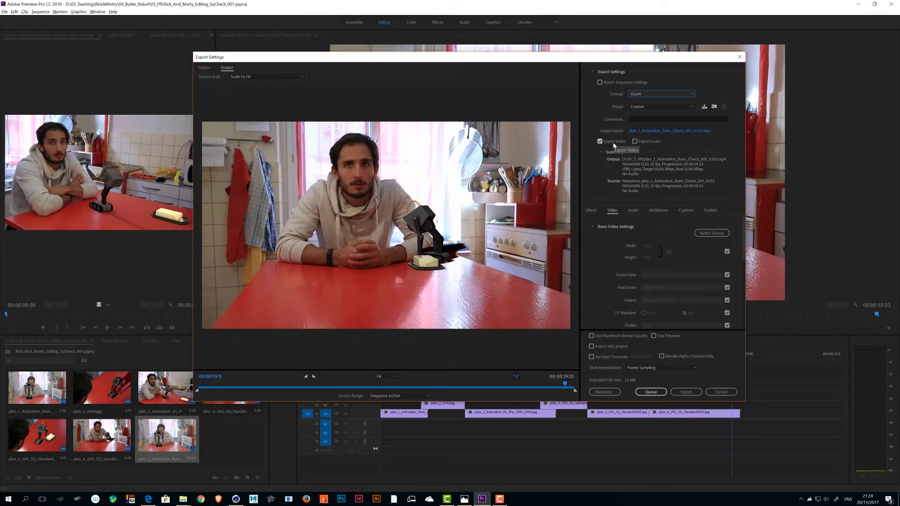
{"action": "left_click", "coordinate": [652, 93]}
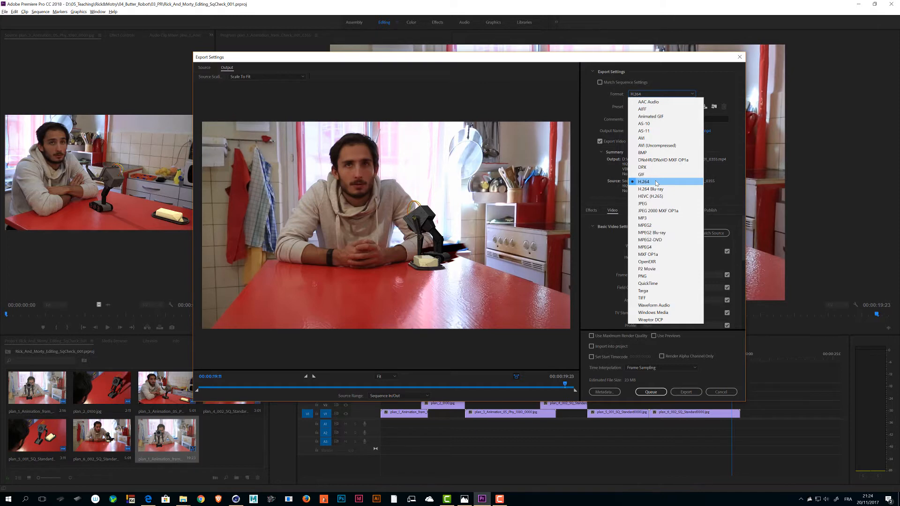
{"action": "left_click", "coordinate": [656, 182]}
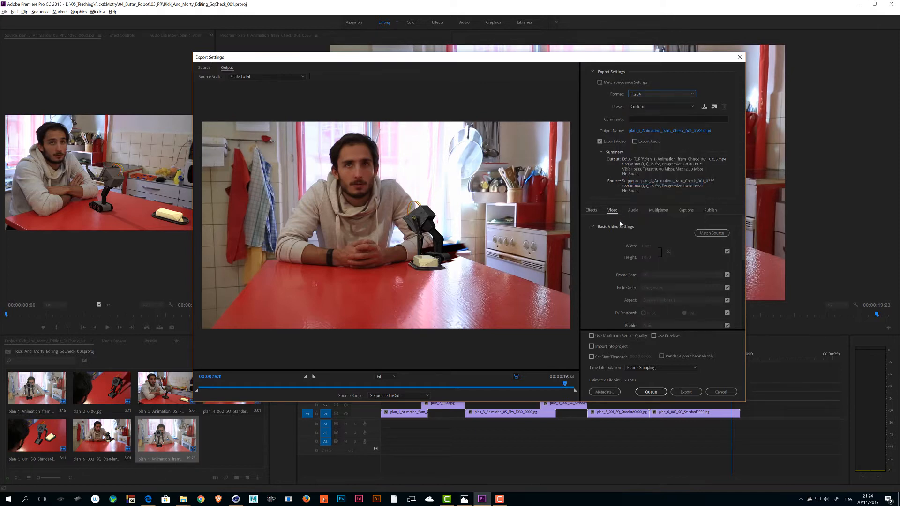
{"action": "scroll", "coordinate": [590, 252], "scroll_direction": "down", "scroll_amount": 5}
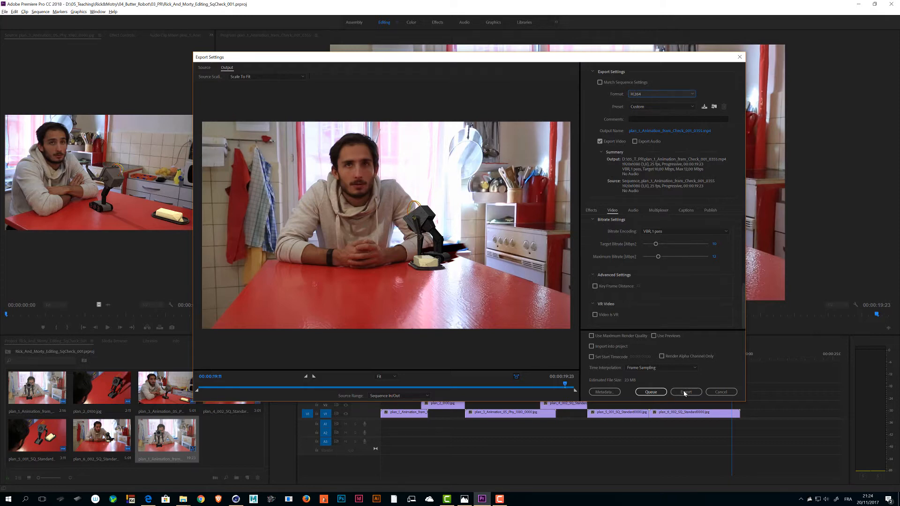
Set the output file to 03_PR_Rick_And_Morty_Editing_SqCheck_001.mp4 in the 03_PR folder, agreeing to replace the existing file.
{"action": "left_click", "coordinate": [658, 131]}
{"action": "left_click", "coordinate": [427, 127]}
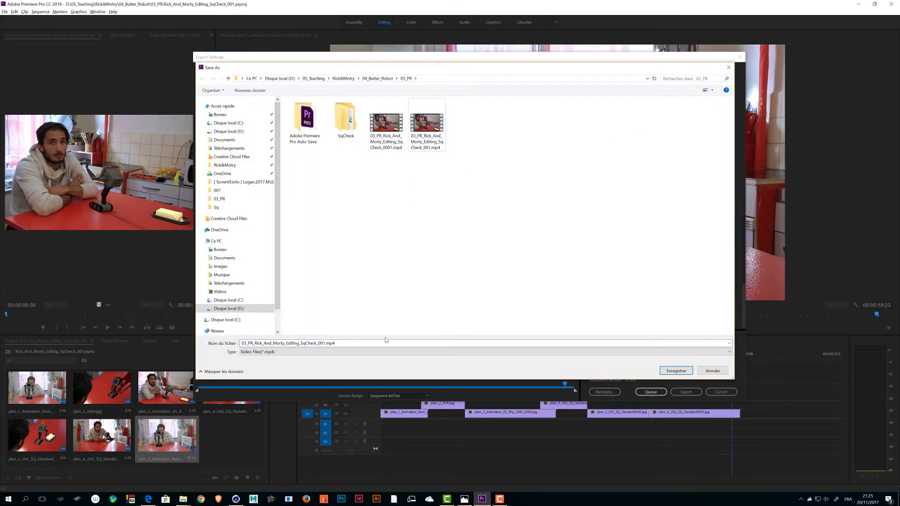
{"action": "left_click", "coordinate": [692, 372]}
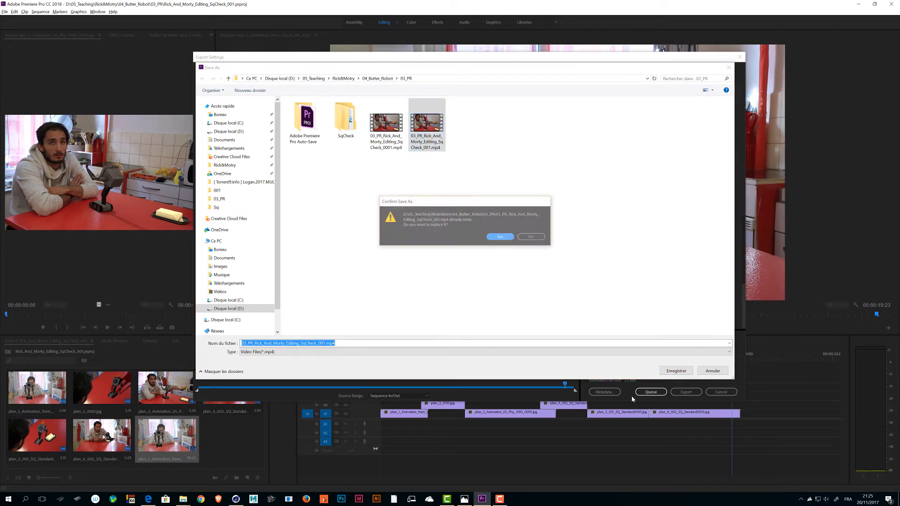
{"action": "left_click", "coordinate": [506, 238]}
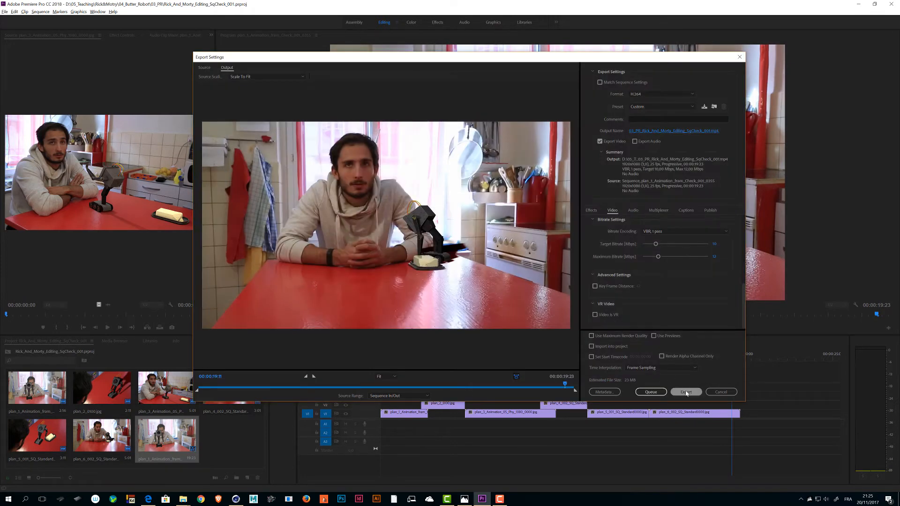
Lower the system speaker volume to 0.
{"action": "left_click", "coordinate": [826, 501]}
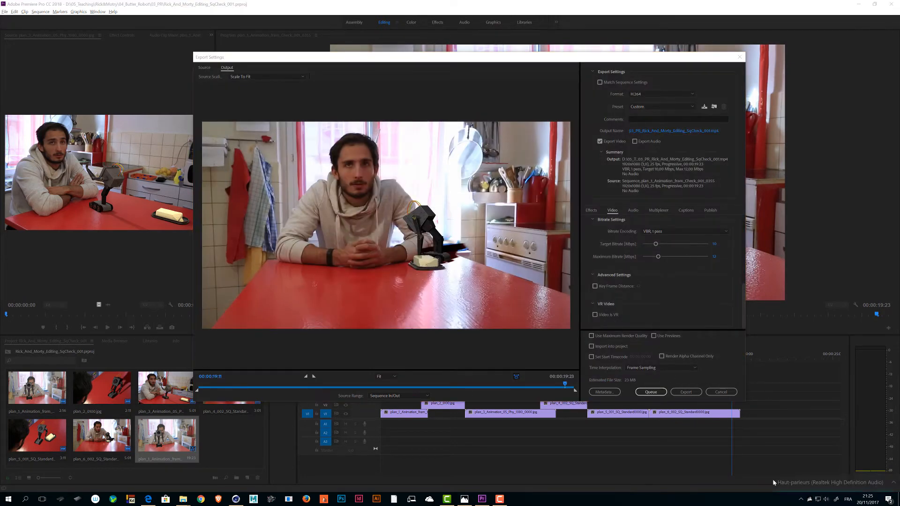
{"action": "left_click", "coordinate": [807, 483]}
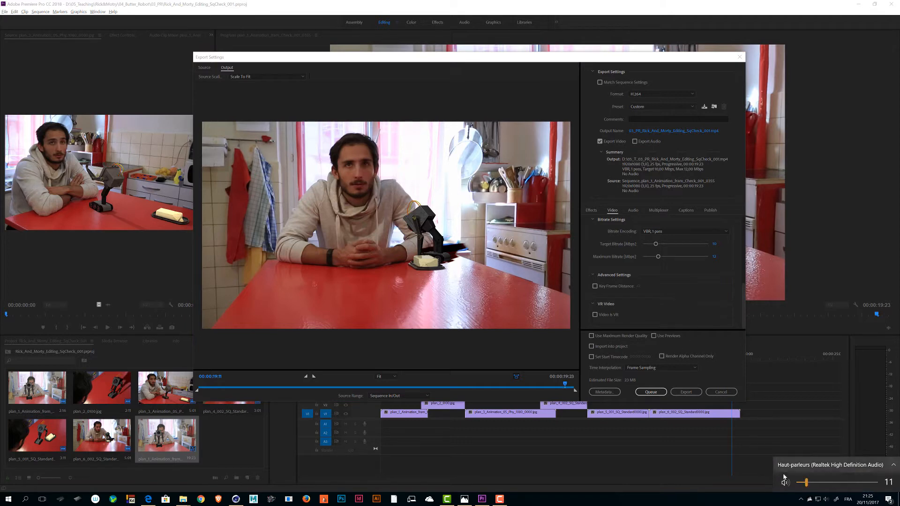
{"action": "key", "text": "Down"}
{"action": "key", "text": "Down"}
{"action": "key", "text": "Down"}
{"action": "key", "text": "Down"}
{"action": "key", "text": "Down"}
{"action": "key", "text": "Down"}
{"action": "key", "text": "Down"}
{"action": "key", "text": "Down"}
{"action": "key", "text": "Down"}
{"action": "key", "text": "Down"}
{"action": "key", "text": "Down"}
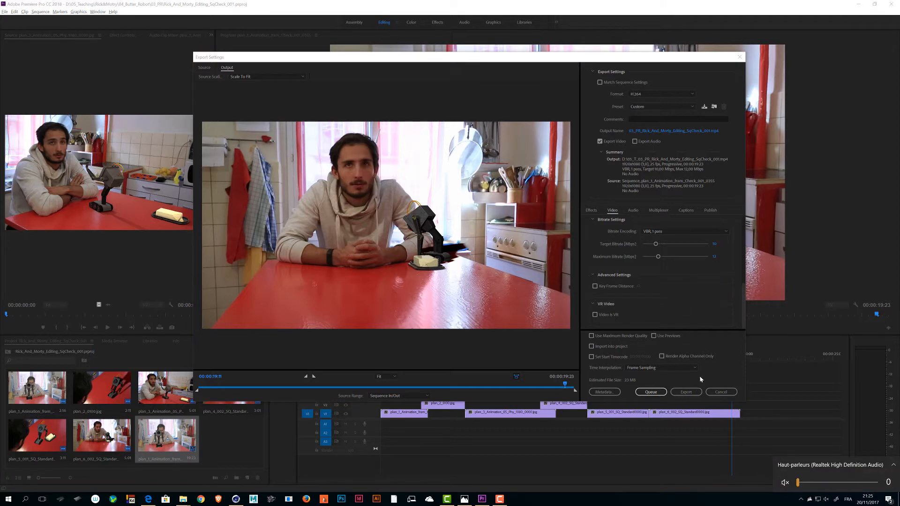
Export the sequence, overwriting the existing MP4 file.
{"action": "left_click", "coordinate": [686, 392]}
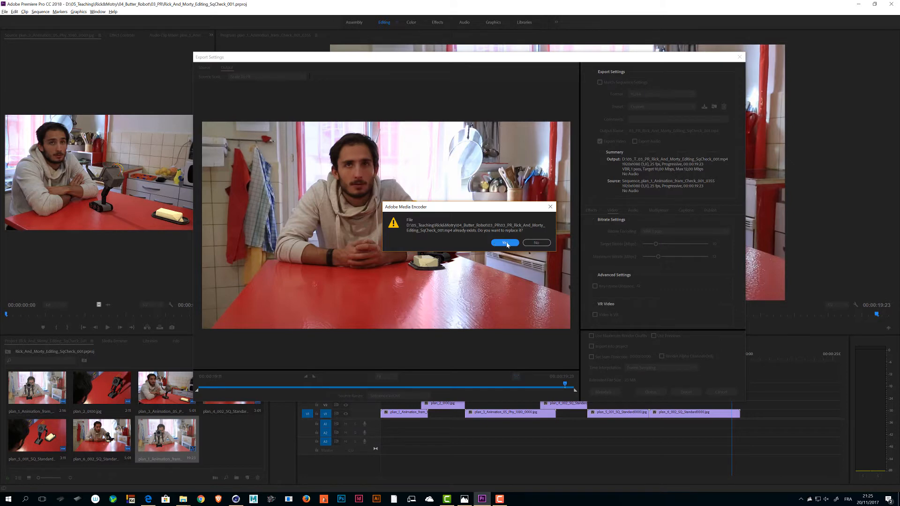
{"action": "left_click", "coordinate": [506, 242]}
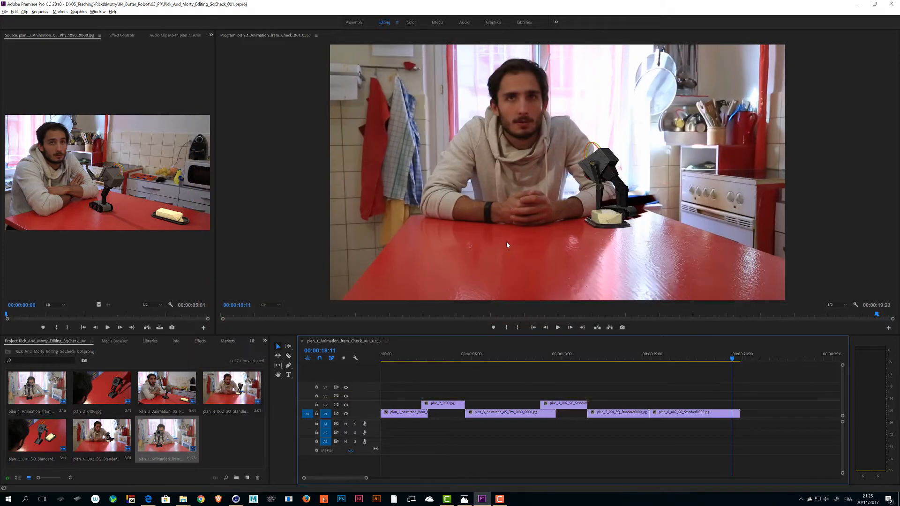
{"action": "key", "text": "alt+Tab"}
{"action": "left_click", "coordinate": [289, 86]}
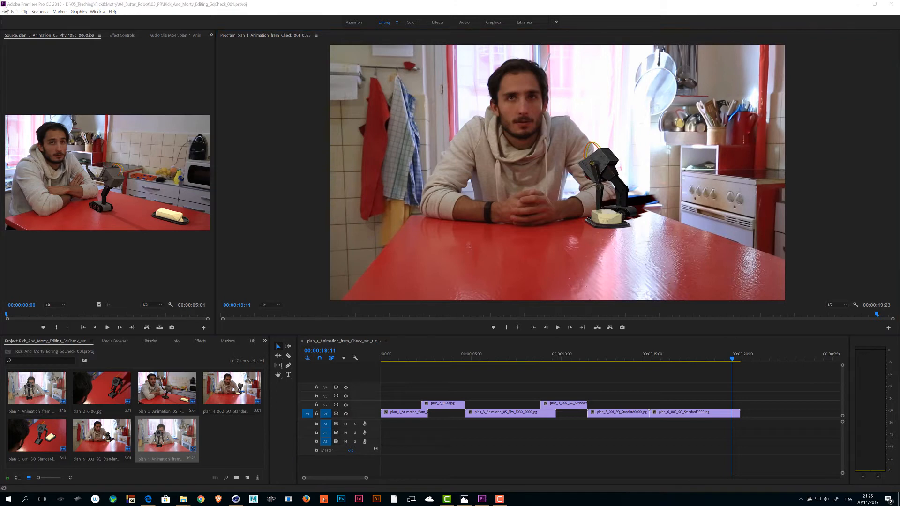
Reopen the media export settings, look through the available formats and cancel the export.
{"action": "left_click", "coordinate": [6, 11]}
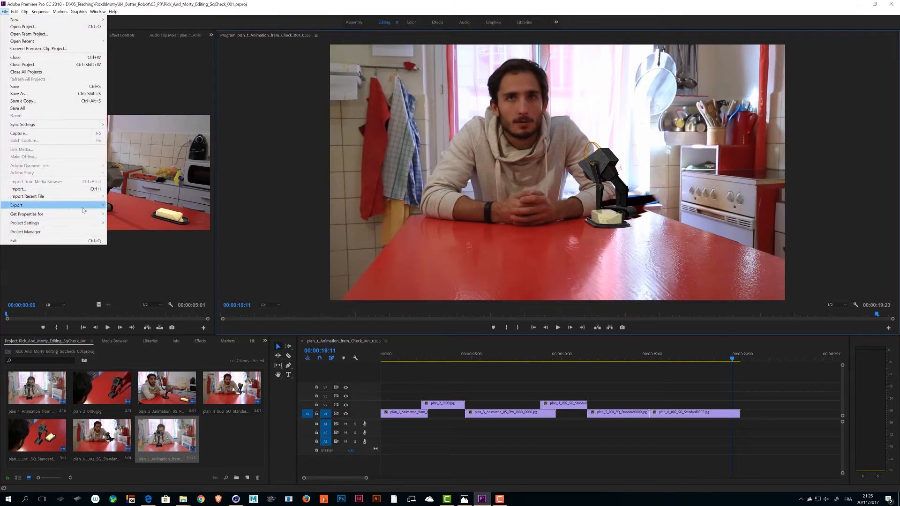
{"action": "mouse_move", "coordinate": [51, 205]}
{"action": "left_click", "coordinate": [135, 207]}
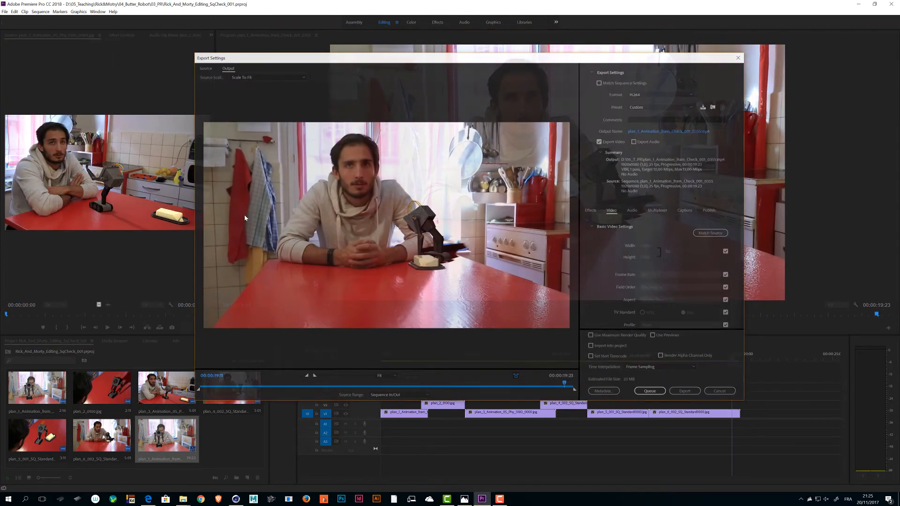
{"action": "left_click", "coordinate": [659, 95]}
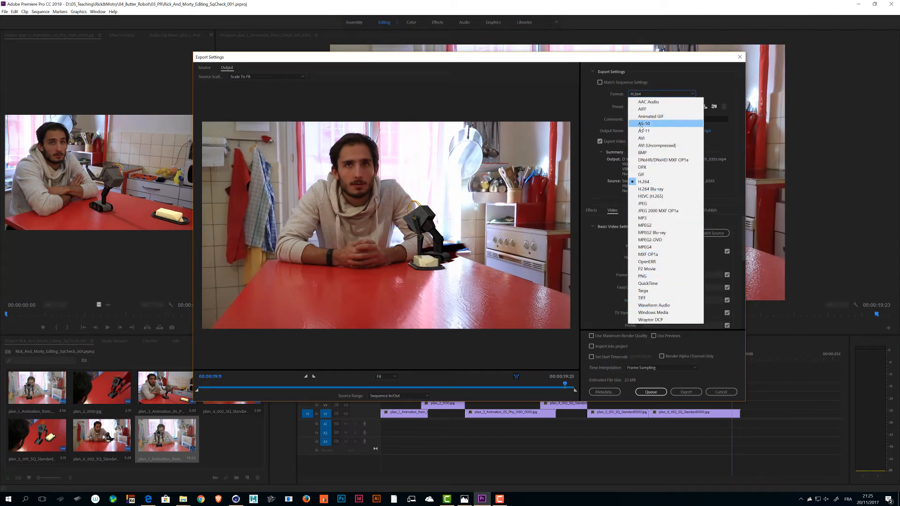
{"action": "left_click", "coordinate": [662, 61]}
{"action": "left_click", "coordinate": [712, 393]}
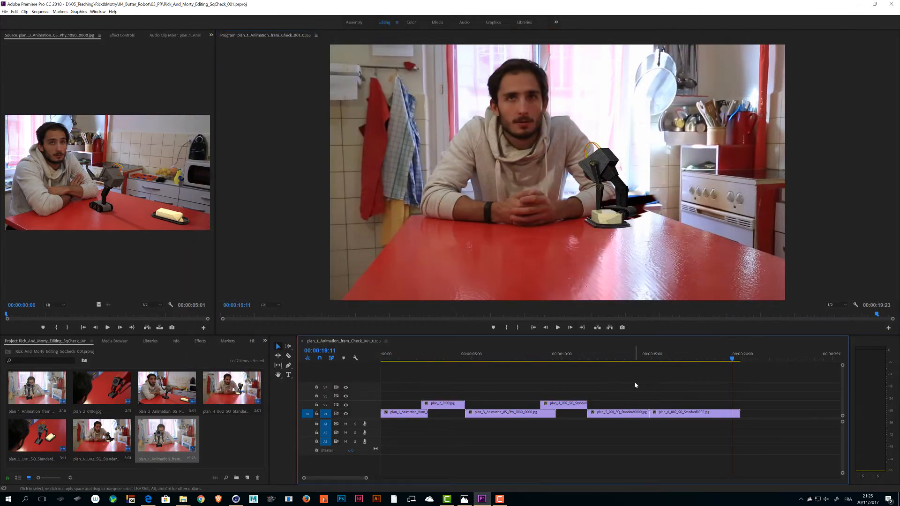
Launch Adobe Media Encoder CC 2018 and widen the folder tree of its media browser.
{"action": "key", "text": "super"}
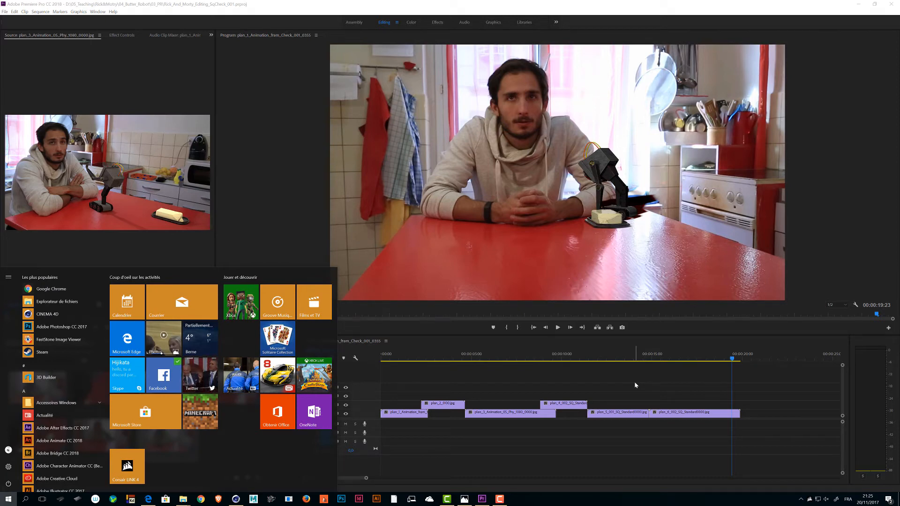
{"action": "type", "text": "media"}
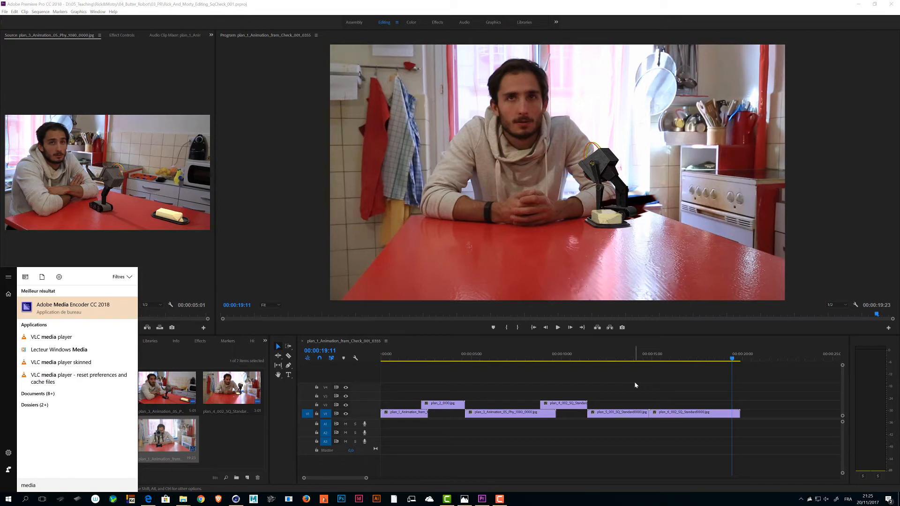
{"action": "key", "text": "Return"}
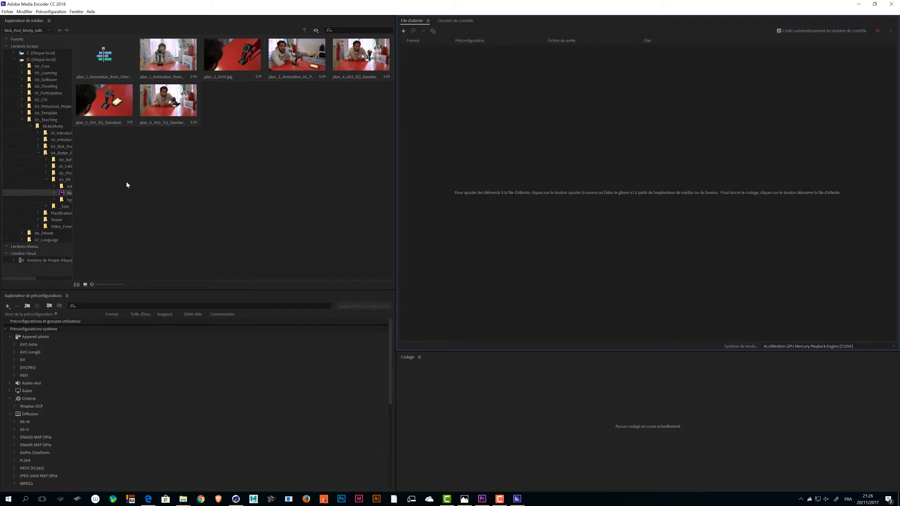
{"action": "left_click_drag", "start_coordinate": [74, 177], "coordinate": [167, 176]}
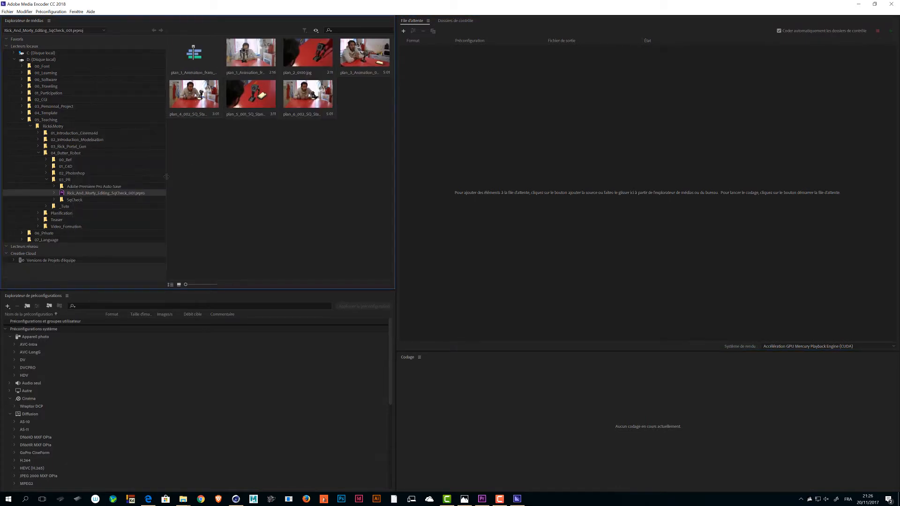
Look over the Media Encoder workspace, including the local drives, queue, preset and encoding areas, and the available rendering engines.
{"action": "left_click", "coordinate": [22, 122]}
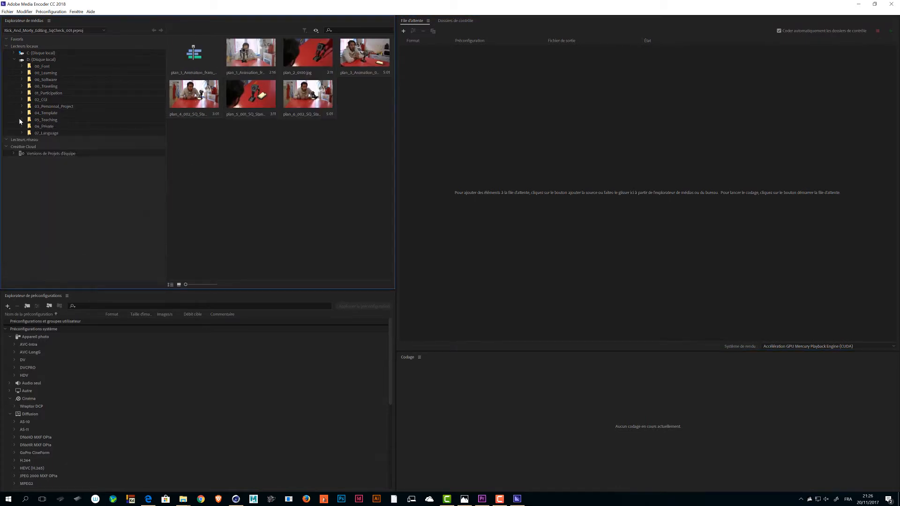
{"action": "left_click", "coordinate": [26, 46]}
{"action": "left_click", "coordinate": [46, 53]}
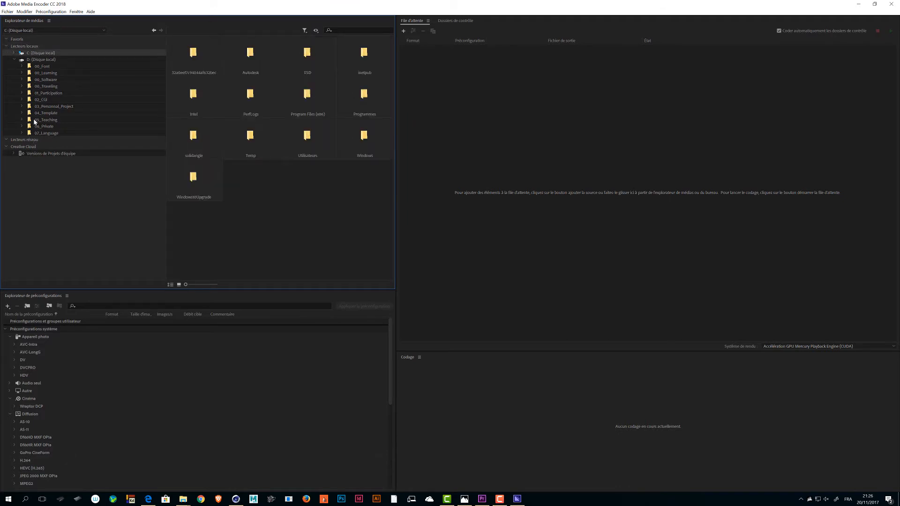
{"action": "left_click", "coordinate": [518, 95]}
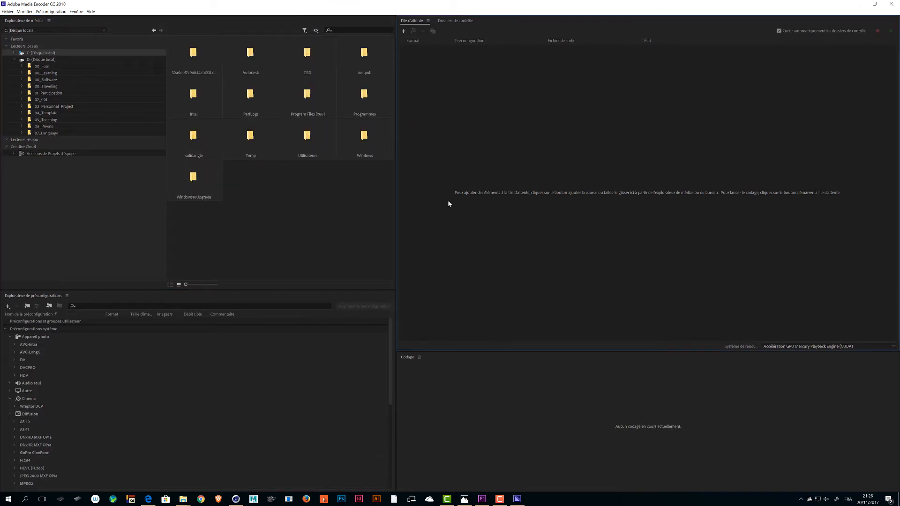
{"action": "left_click", "coordinate": [223, 386]}
{"action": "left_click", "coordinate": [453, 397]}
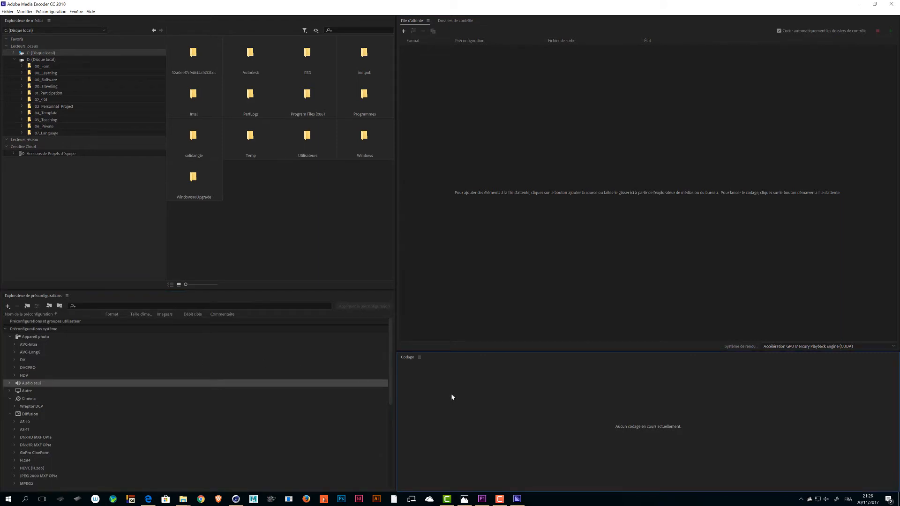
{"action": "left_click", "coordinate": [346, 247]}
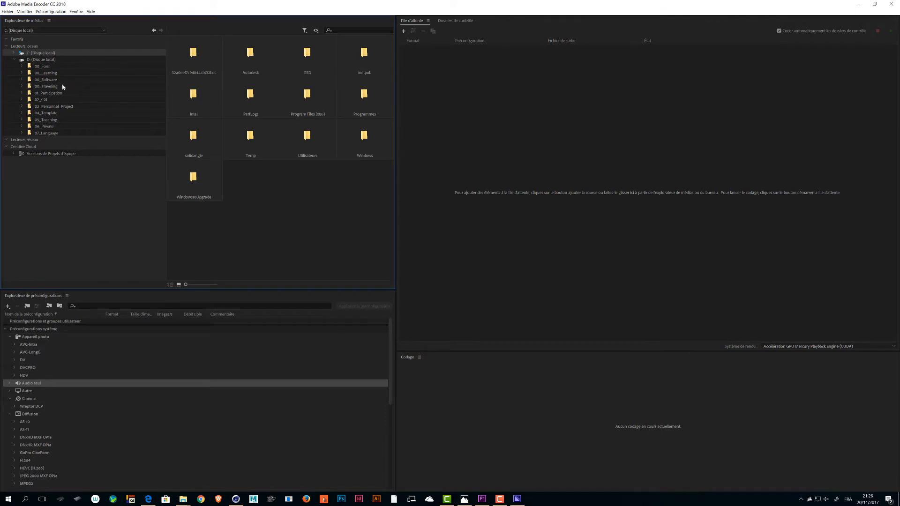
{"action": "left_click", "coordinate": [782, 347]}
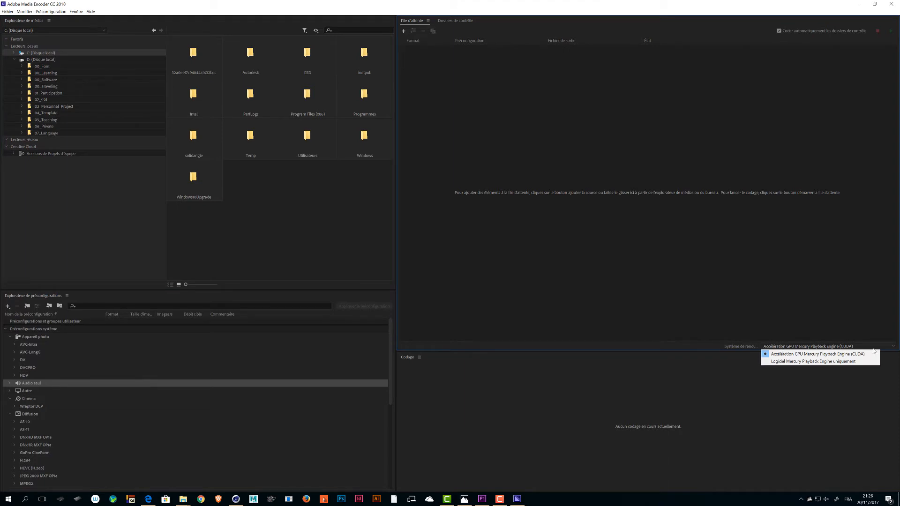
{"action": "left_click", "coordinate": [849, 348]}
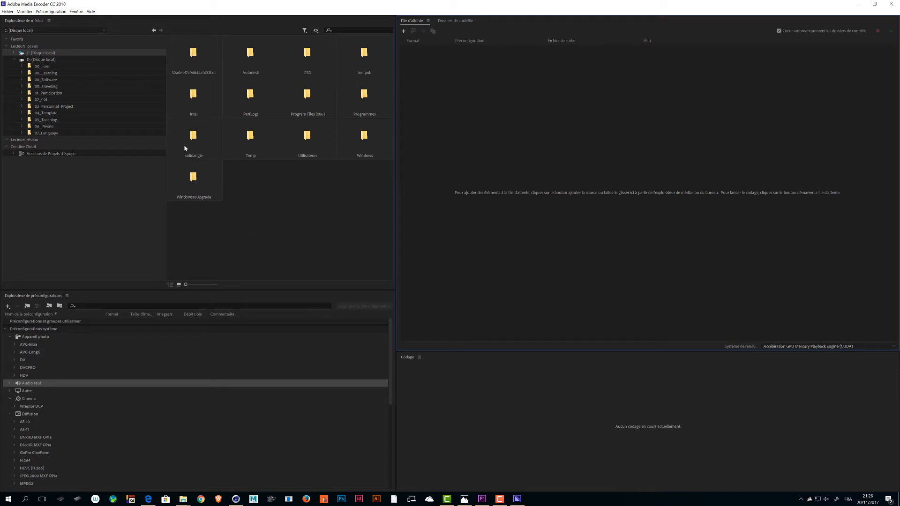
Browse drive D through 05_Teaching and 04_Butter_Robot to 03_PR and open the contents of Rick_And_Morty_Editing_SqCheck_001.prproj.
{"action": "left_click", "coordinate": [41, 60]}
{"action": "left_click", "coordinate": [14, 60]}
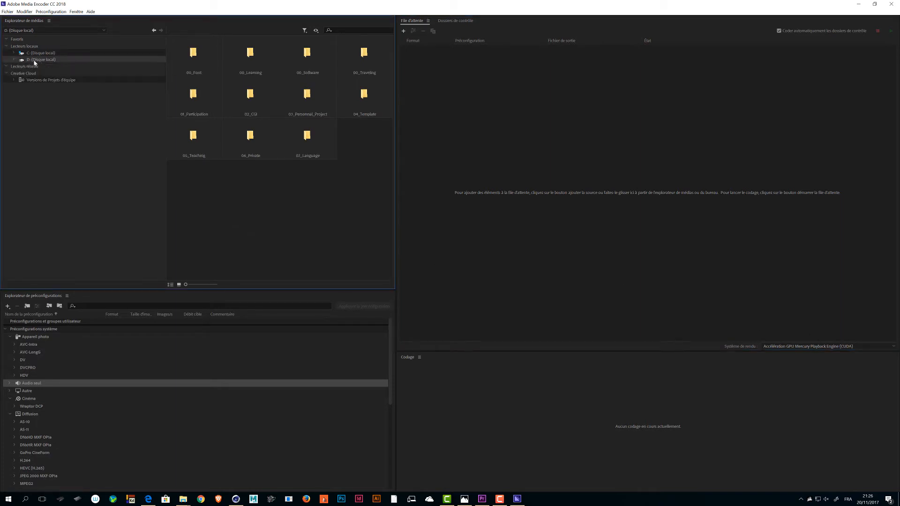
{"action": "left_click", "coordinate": [14, 60]}
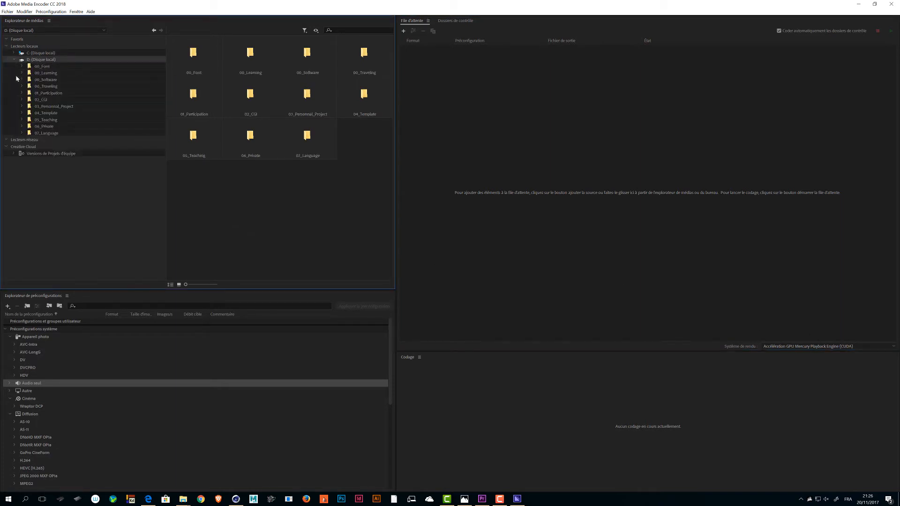
{"action": "left_click", "coordinate": [22, 121]}
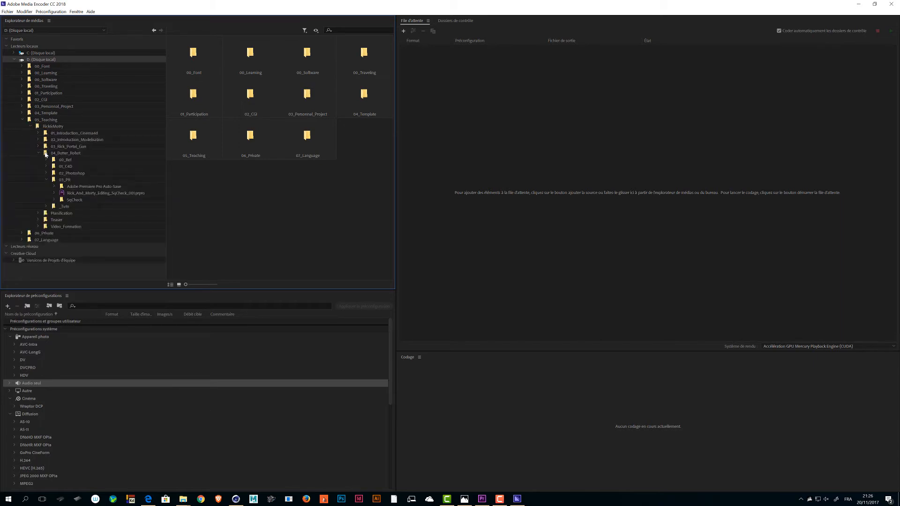
{"action": "left_click", "coordinate": [87, 193]}
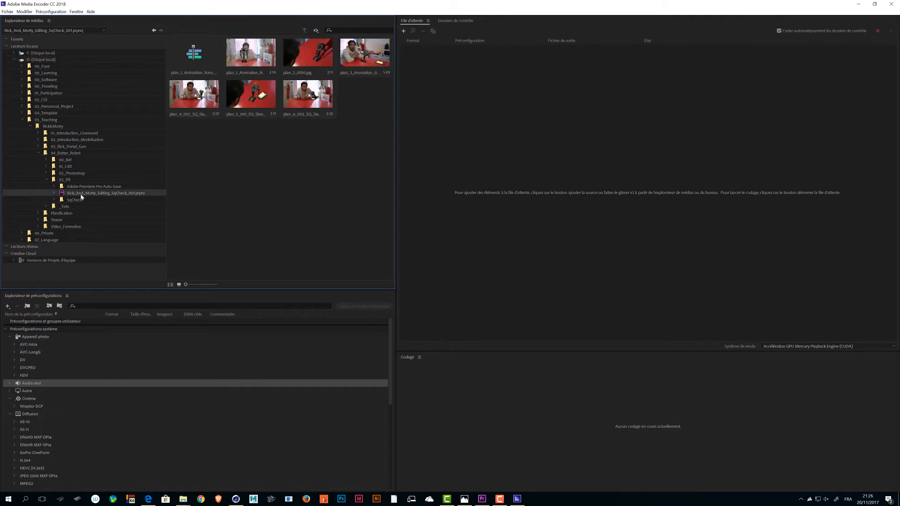
Examine the clips and the sequence contained in the Premiere project.
{"action": "left_click", "coordinate": [298, 99]}
{"action": "left_click", "coordinate": [309, 57]}
{"action": "left_click", "coordinate": [354, 55]}
{"action": "left_click", "coordinate": [323, 55]}
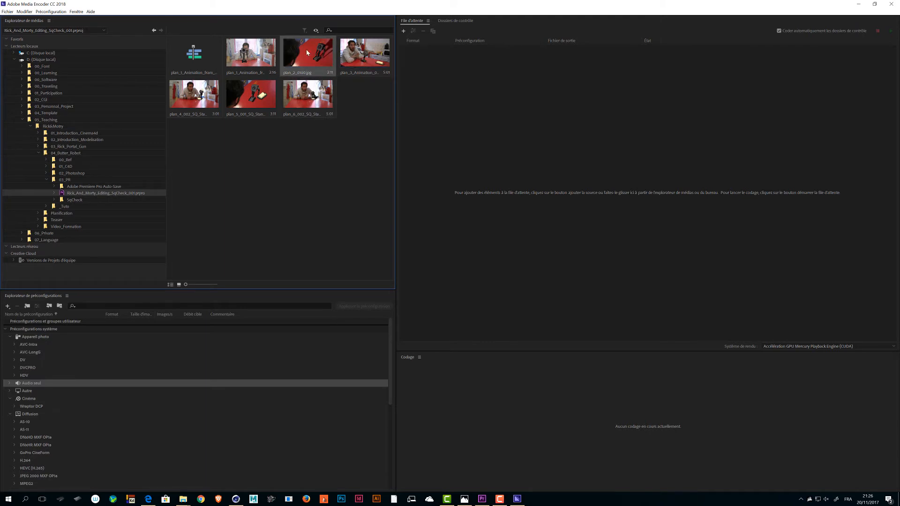
{"action": "left_click", "coordinate": [259, 51]}
{"action": "left_click", "coordinate": [250, 94]}
{"action": "left_click", "coordinate": [192, 103]}
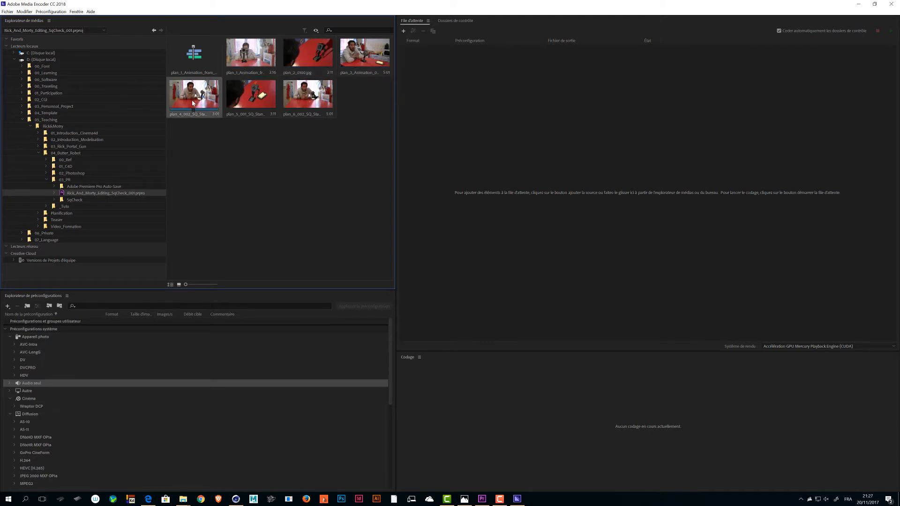
{"action": "left_click", "coordinate": [195, 59]}
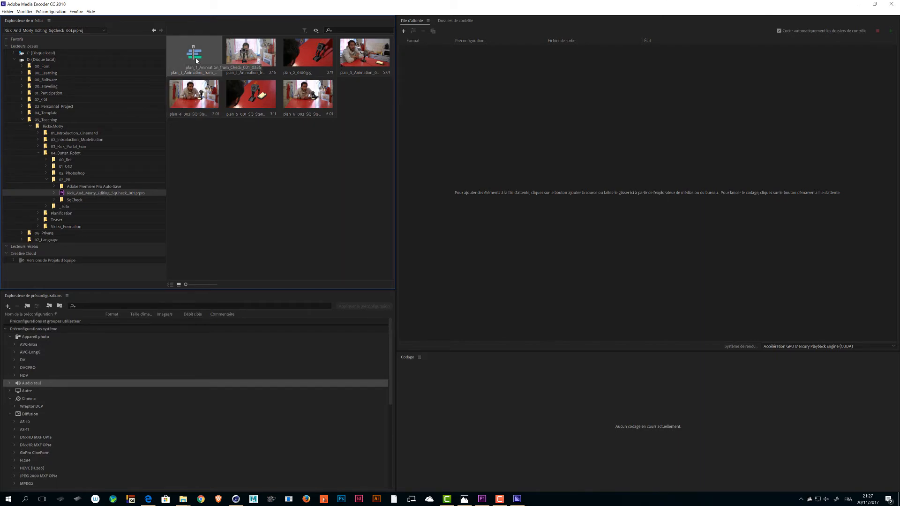
Switch to Premiere Pro, rename the edited sequence as SqCheck_Editing and save the project.
{"action": "key", "text": "alt+Tab"}
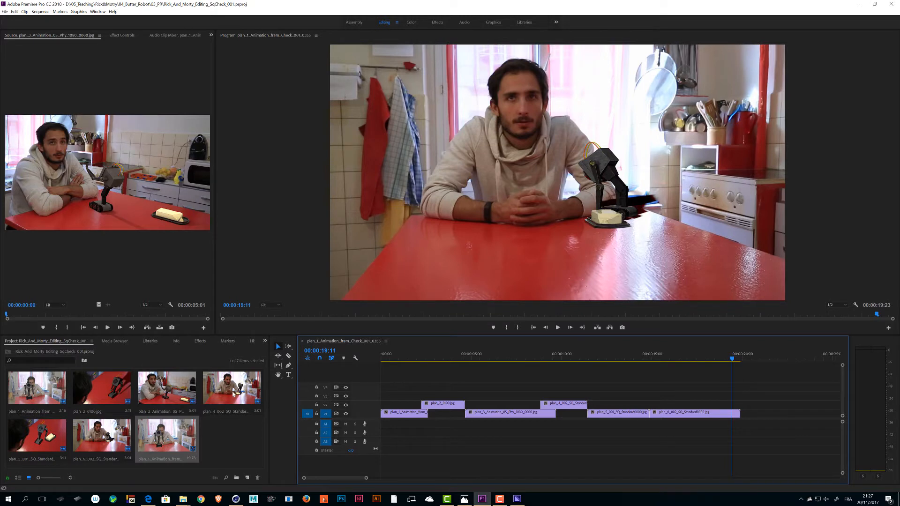
{"action": "left_click", "coordinate": [156, 452]}
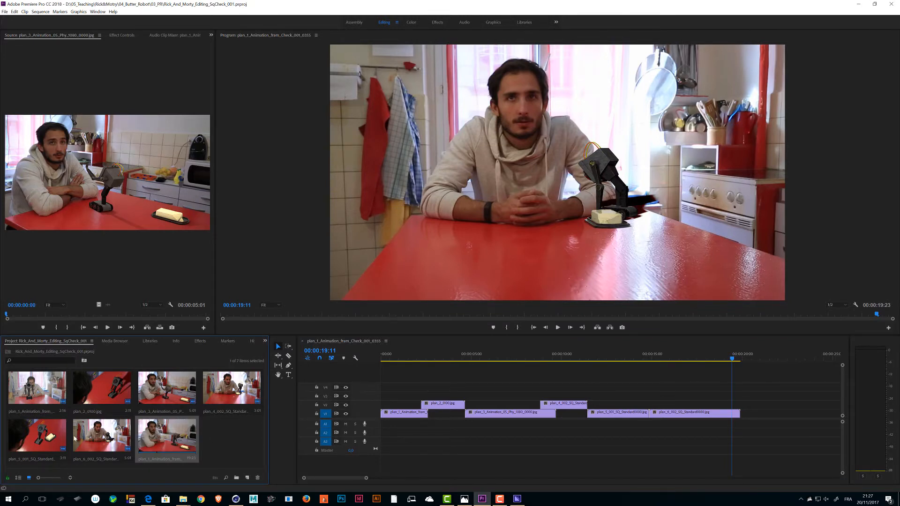
{"action": "right_click", "coordinate": [167, 430]}
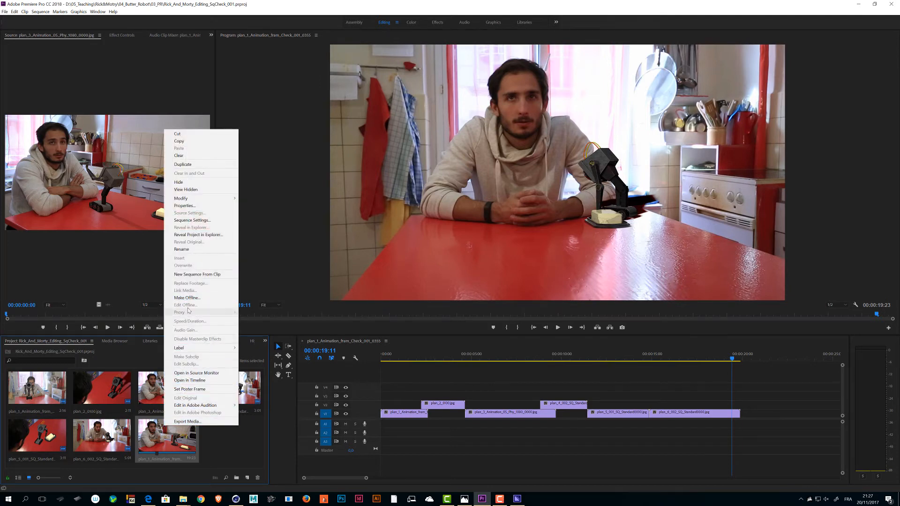
{"action": "left_click", "coordinate": [181, 250]}
{"action": "type", "text": "S"}
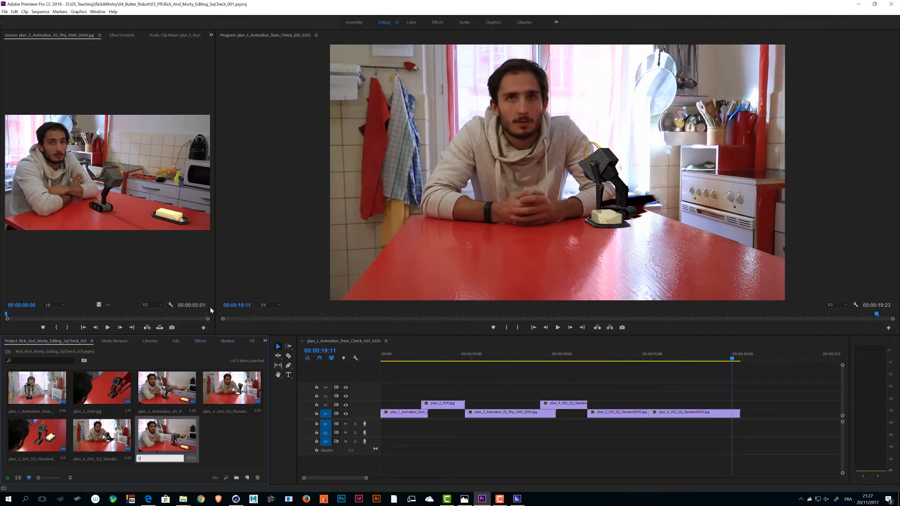
{"action": "type", "text": "qCheck_Editing"}
{"action": "key", "text": "Tab"}
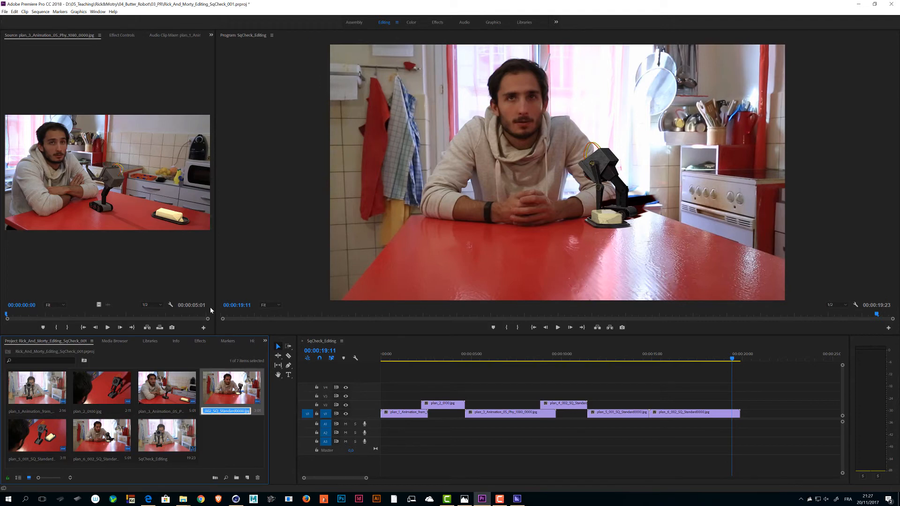
{"action": "left_click", "coordinate": [240, 457]}
{"action": "key", "text": "ctrl+s"}
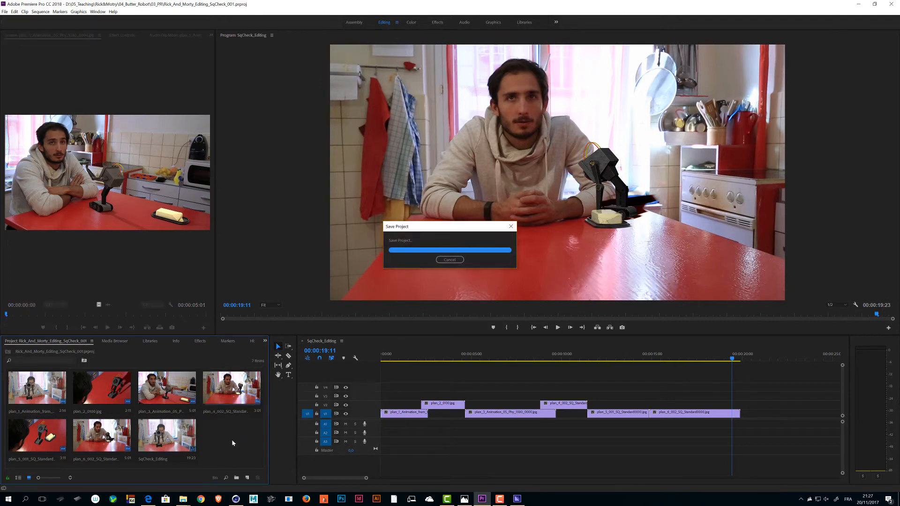
Switch to Media Encoder and queue the SqCheck_Editing sequence with the H.264 format and the YouTube 720p HD preset.
{"action": "key", "text": "alt+Tab"}
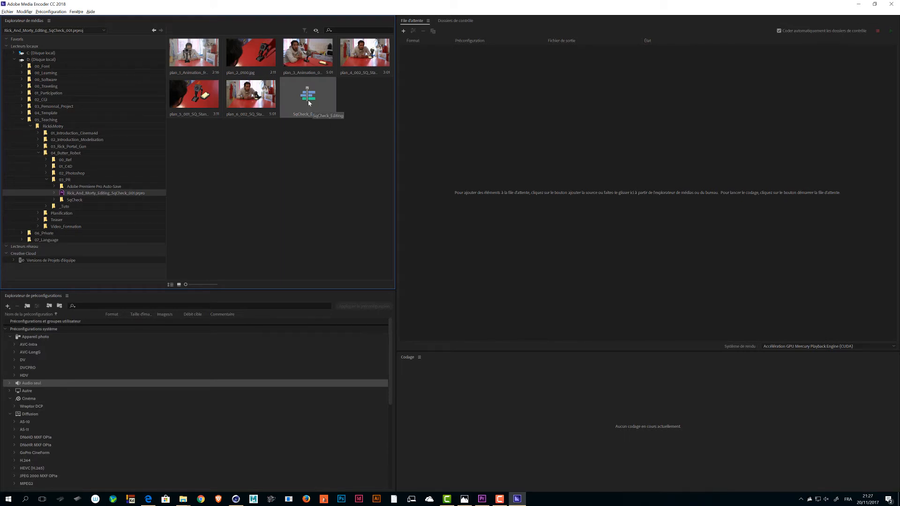
{"action": "left_click_drag", "start_coordinate": [303, 96], "coordinate": [440, 99]}
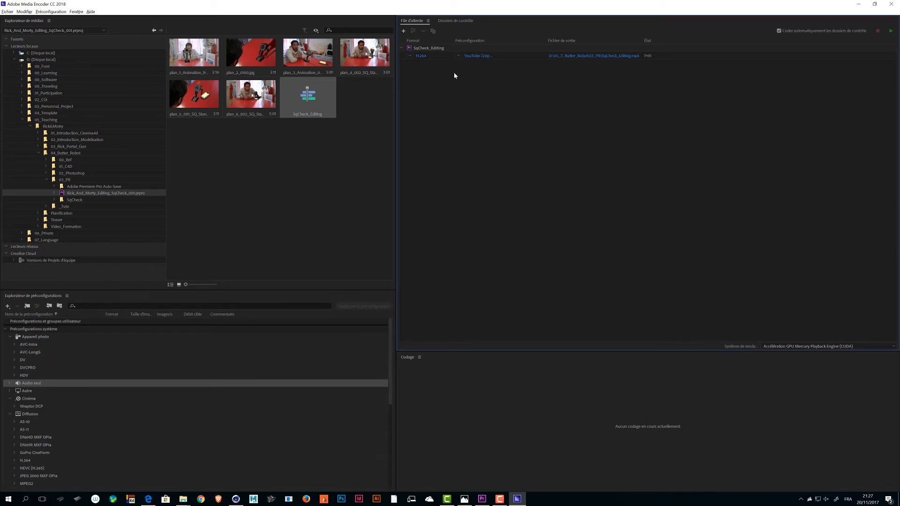
{"action": "left_click", "coordinate": [409, 56]}
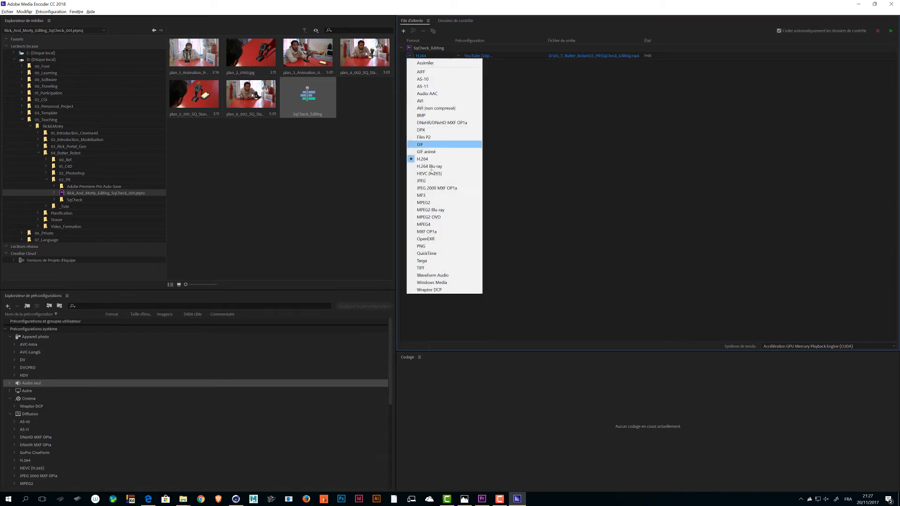
{"action": "left_click", "coordinate": [549, 156]}
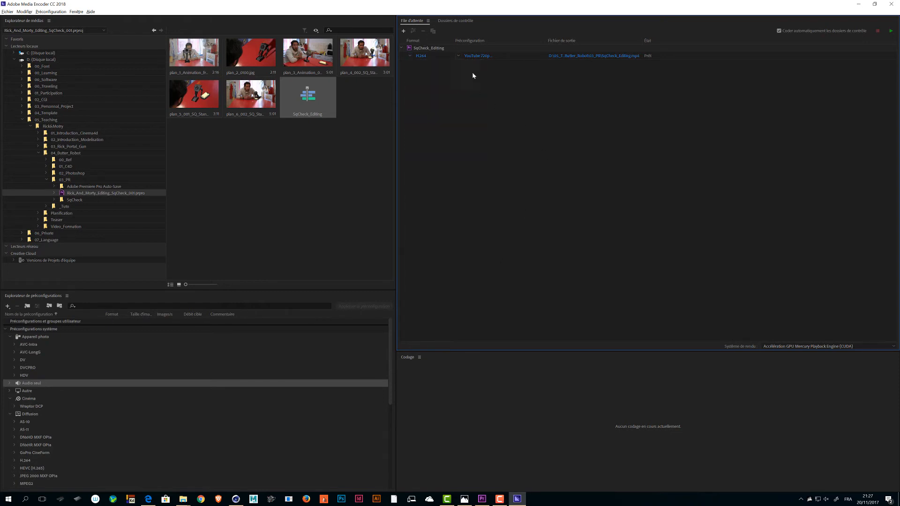
{"action": "left_click", "coordinate": [460, 57]}
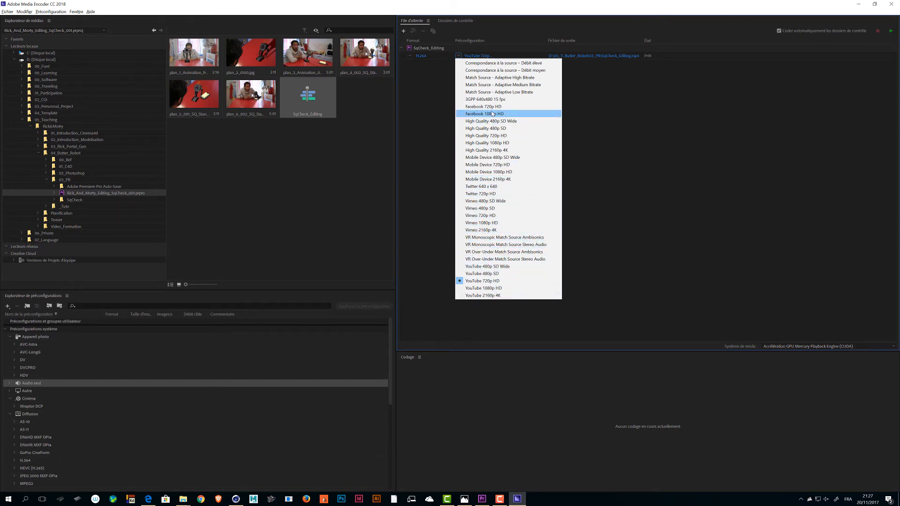
{"action": "left_click", "coordinate": [510, 283]}
Set the output file to 03_PR_Rick_And_Morty_Editing_SqCheck_0001.mp4 in the 03_PR folder and start encoding the queue.
{"action": "left_click", "coordinate": [609, 56]}
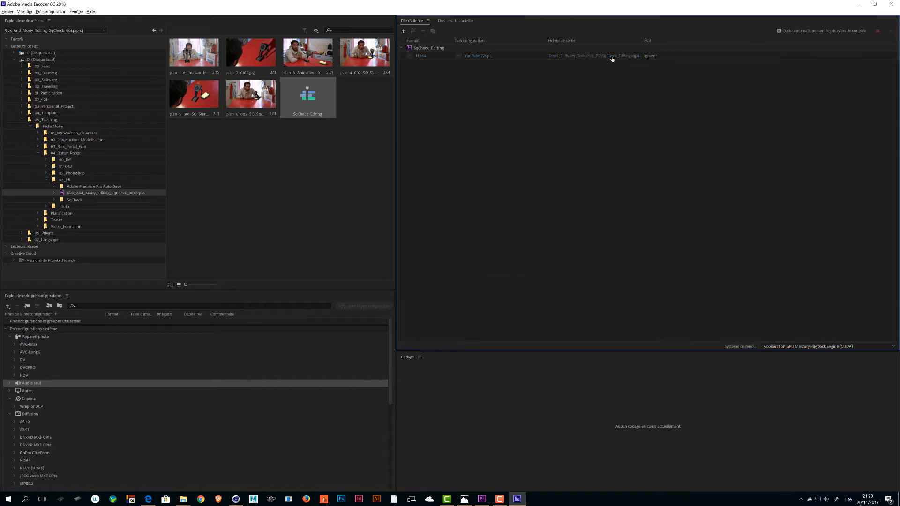
{"action": "left_click", "coordinate": [210, 101]}
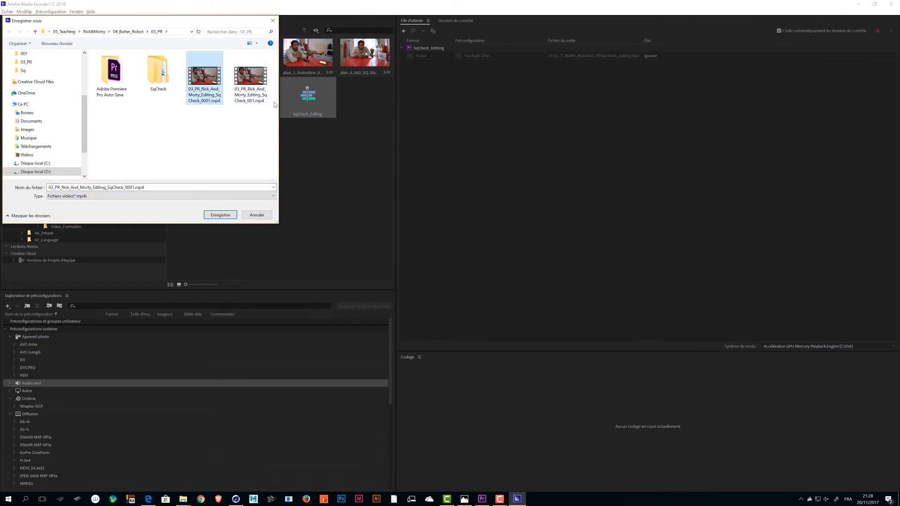
{"action": "left_click", "coordinate": [220, 214]}
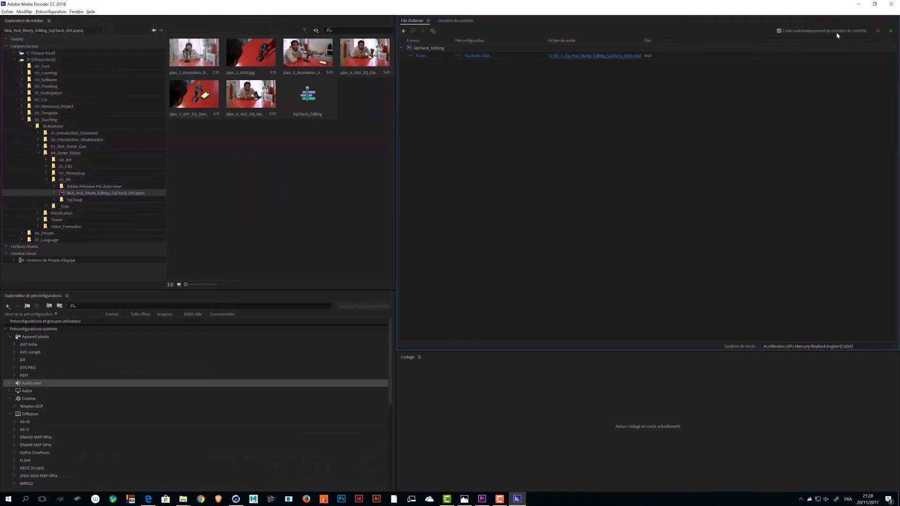
{"action": "left_click", "coordinate": [891, 33]}
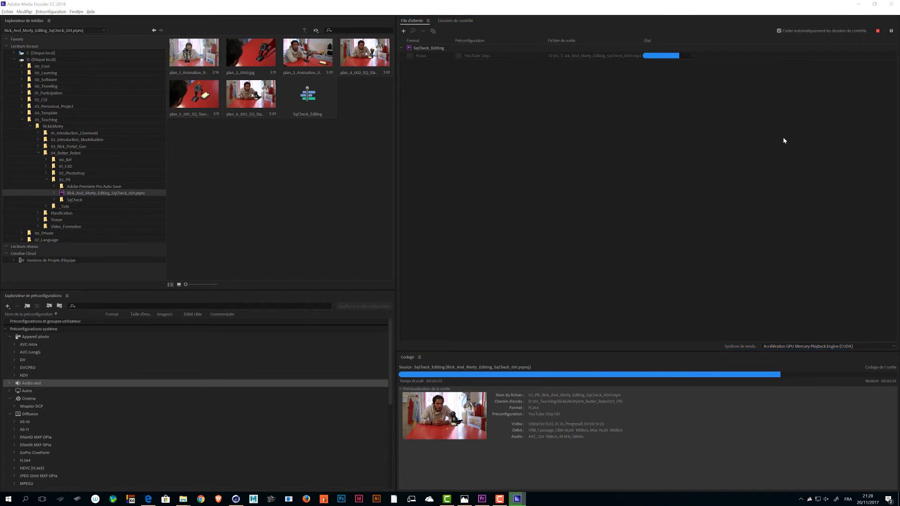
{"action": "key", "text": "alt+Tab"}
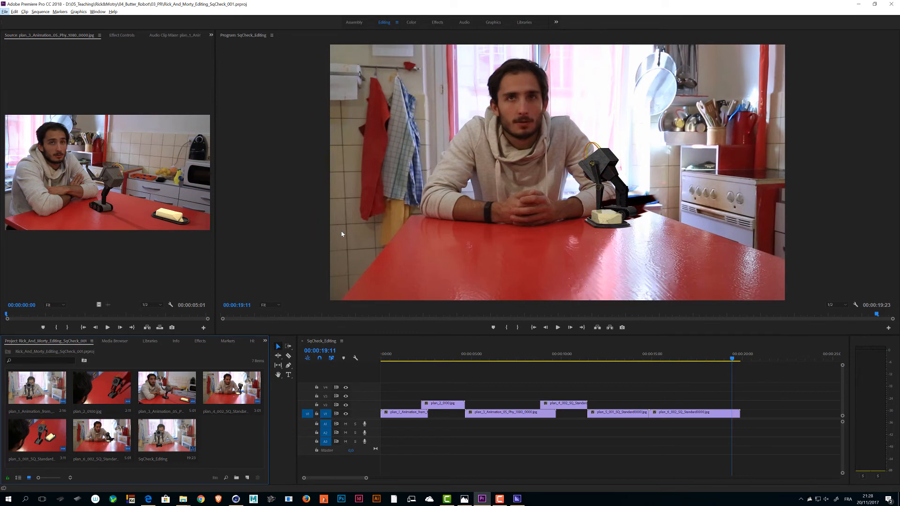
{"action": "key", "text": "alt+Tab"}
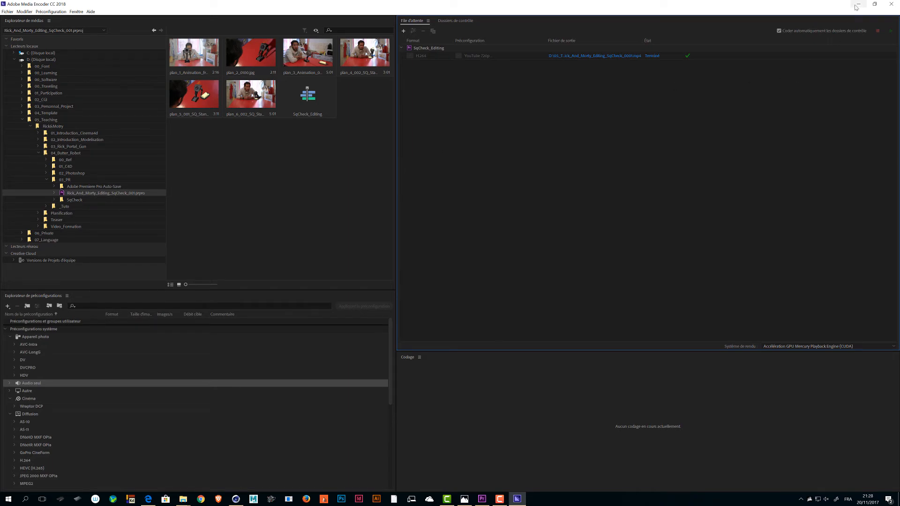
Switch to Premiere Pro to save the project, and close Media Encoder.
{"action": "key", "text": "alt+Tab"}
{"action": "key", "text": "ctrl+s"}
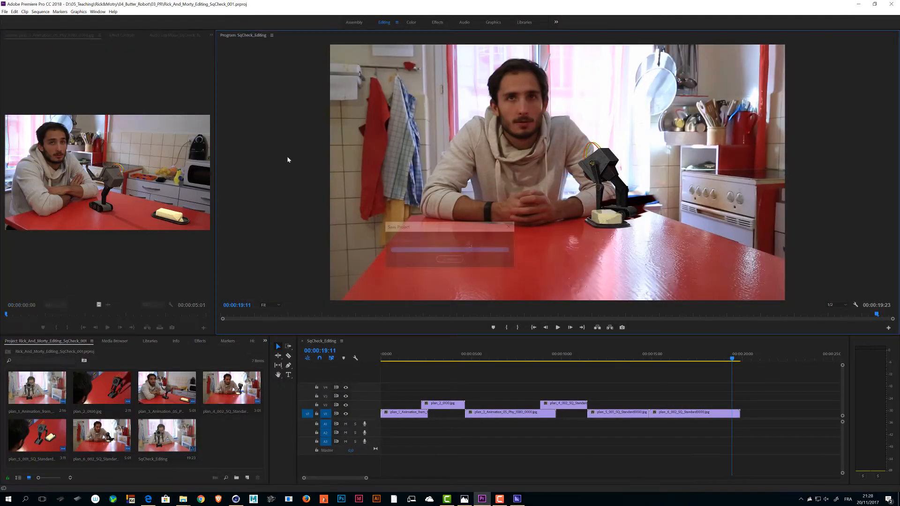
{"action": "key", "text": "alt+Tab"}
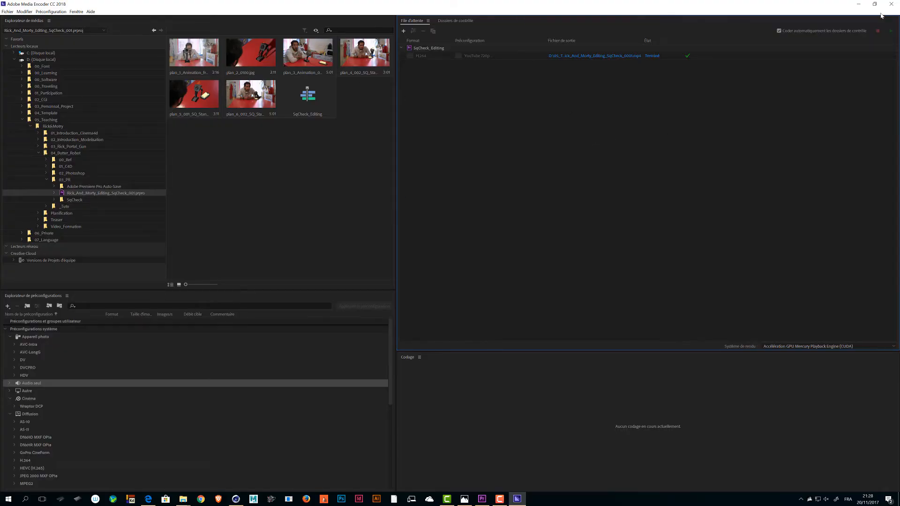
{"action": "left_click", "coordinate": [891, 4]}
{"action": "key", "text": "alt+Tab"}
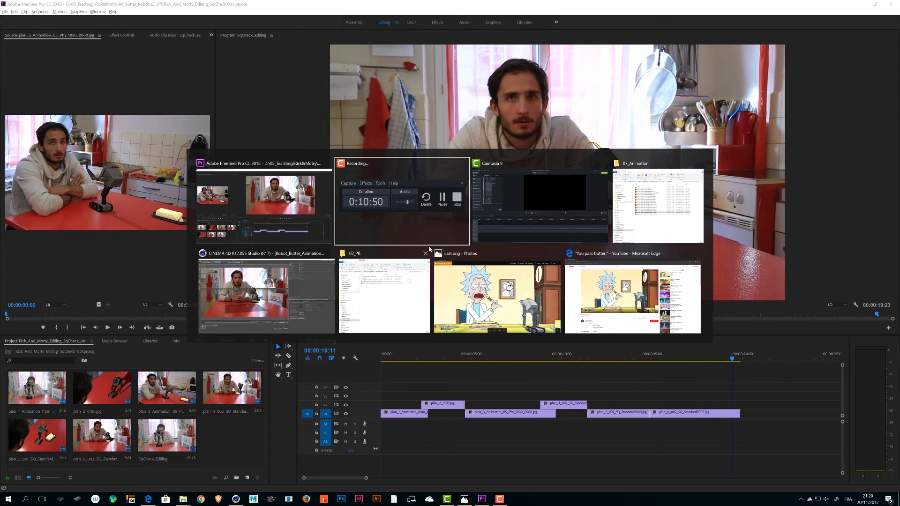
Play the exported 03_PR_Rick_And_Morty_Editing_SqCheck_001.mp4 from the 03_PR folder, and close the player and the folder window.
{"action": "left_click", "coordinate": [399, 308]}
{"action": "left_click", "coordinate": [469, 165]}
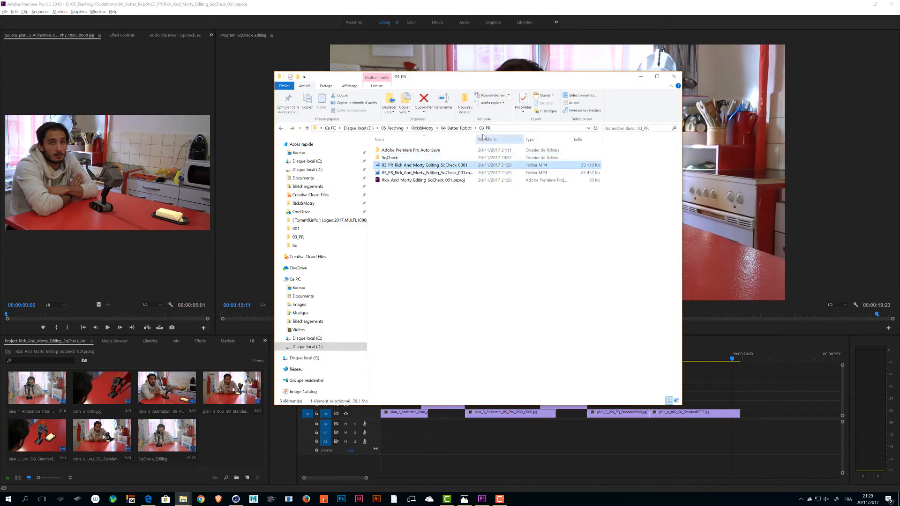
{"action": "double_click", "coordinate": [475, 138]}
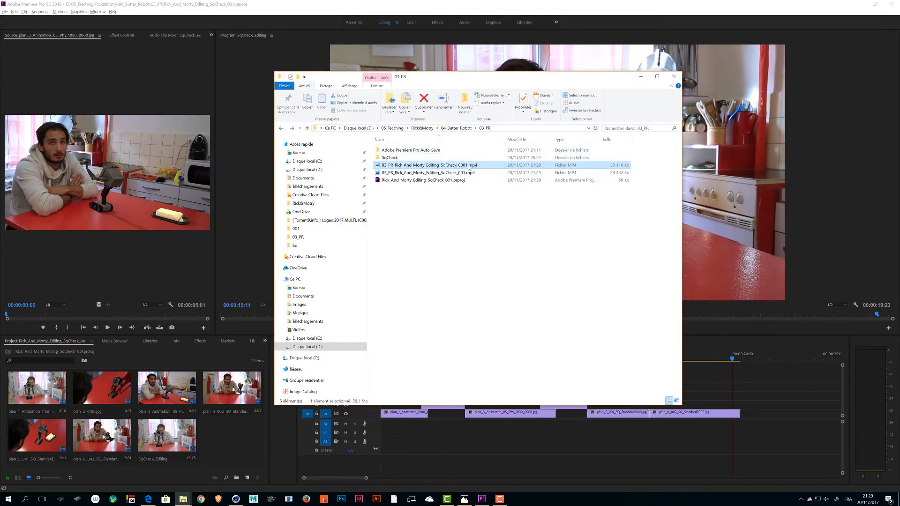
{"action": "double_click", "coordinate": [473, 173]}
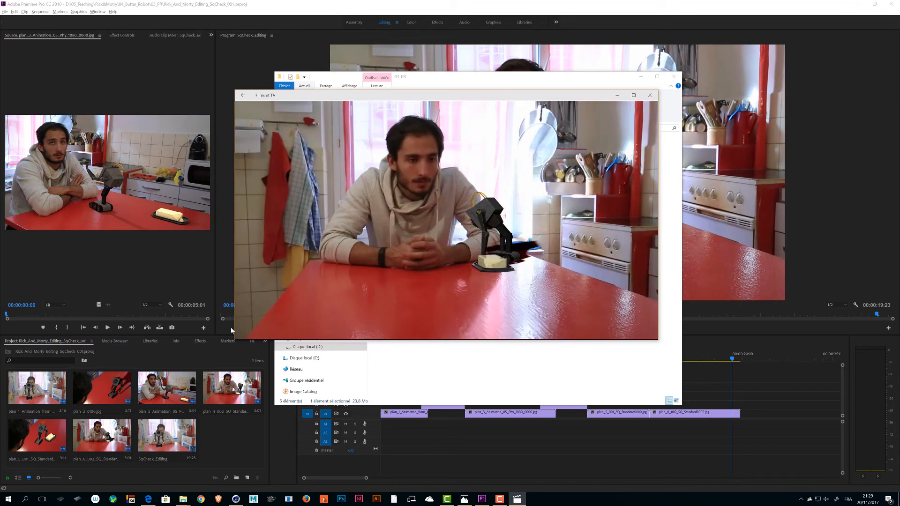
{"action": "mouse_move", "coordinate": [239, 328]}
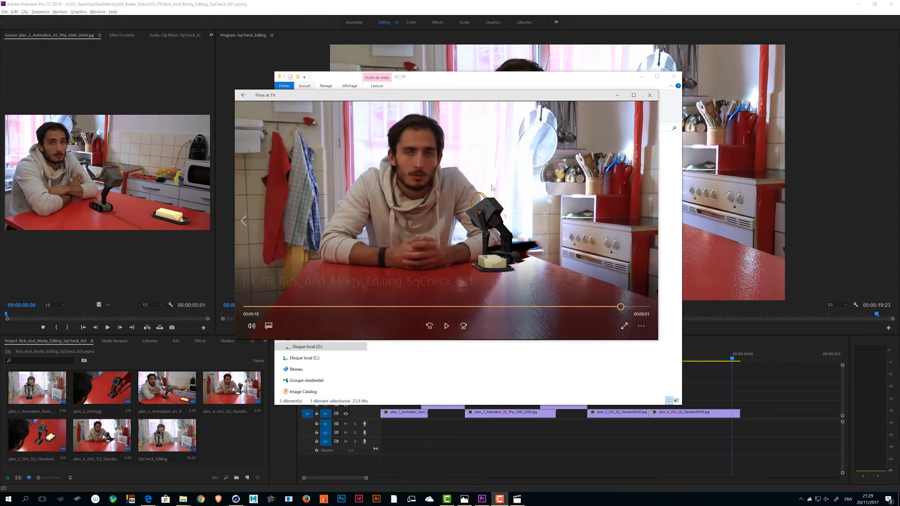
{"action": "left_click", "coordinate": [650, 95]}
{"action": "left_click", "coordinate": [673, 78]}
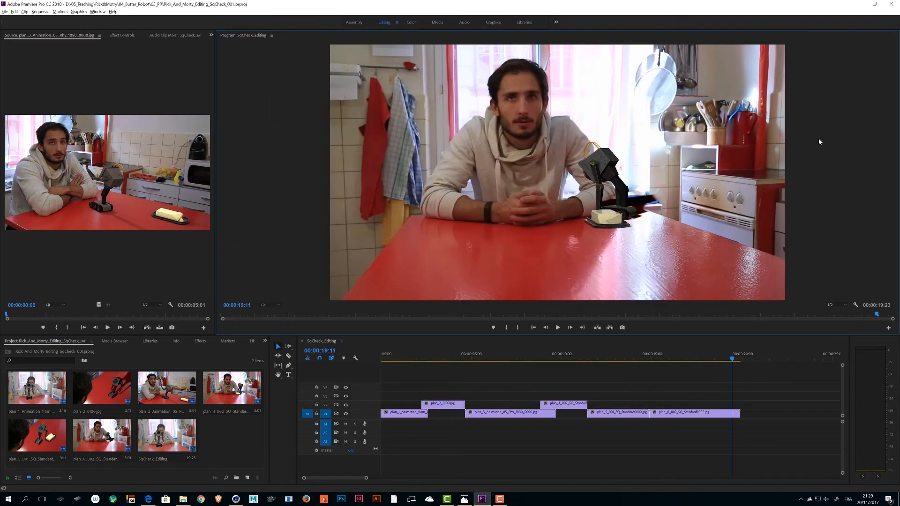
{"action": "left_click", "coordinate": [489, 459]}
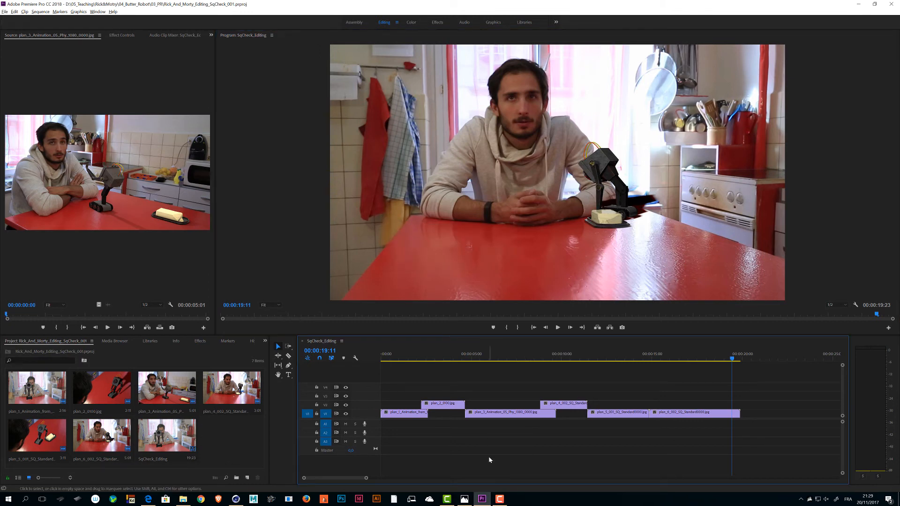
{"action": "scroll", "coordinate": [366, 478], "scroll_direction": "down", "scroll_amount": 5}
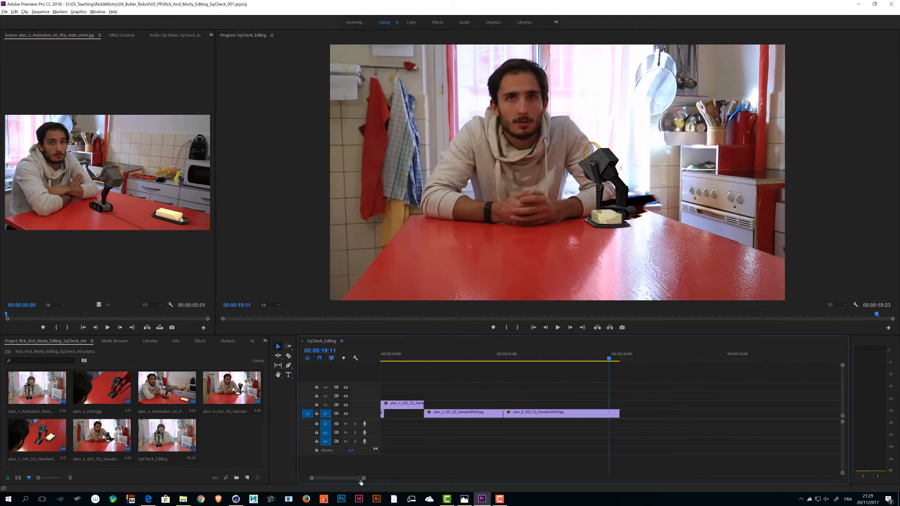
{"action": "scroll", "coordinate": [377, 480], "scroll_direction": "up", "scroll_amount": 4}
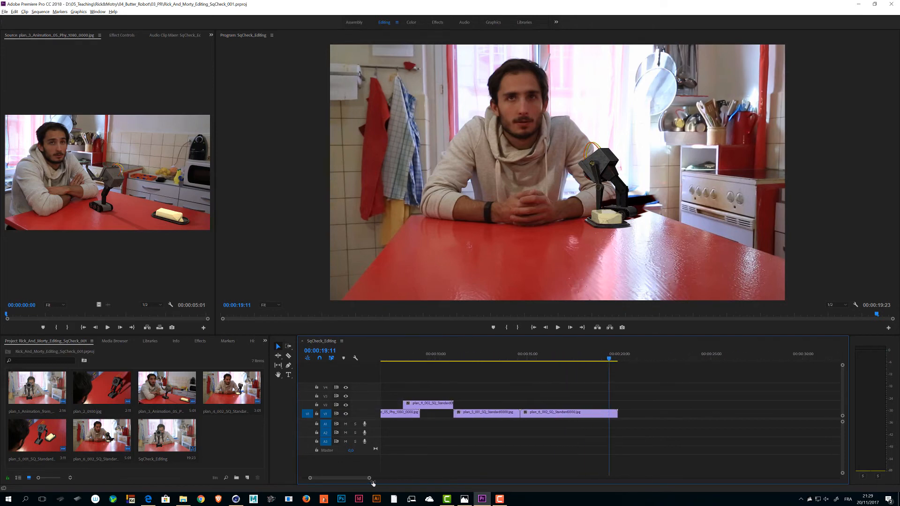
{"action": "left_click_drag", "start_coordinate": [329, 478], "coordinate": [306, 478]}
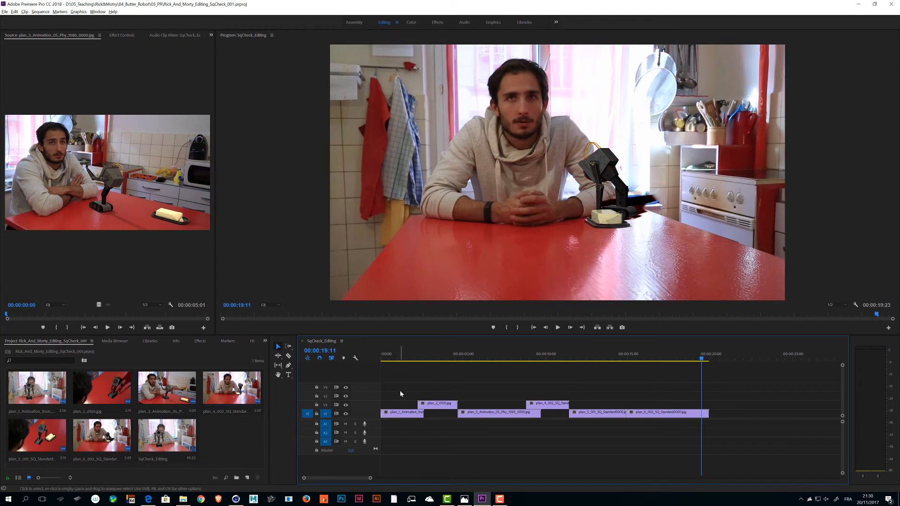
{"action": "key", "text": "shift"}
{"action": "key", "text": "ctrl+shift+s"}
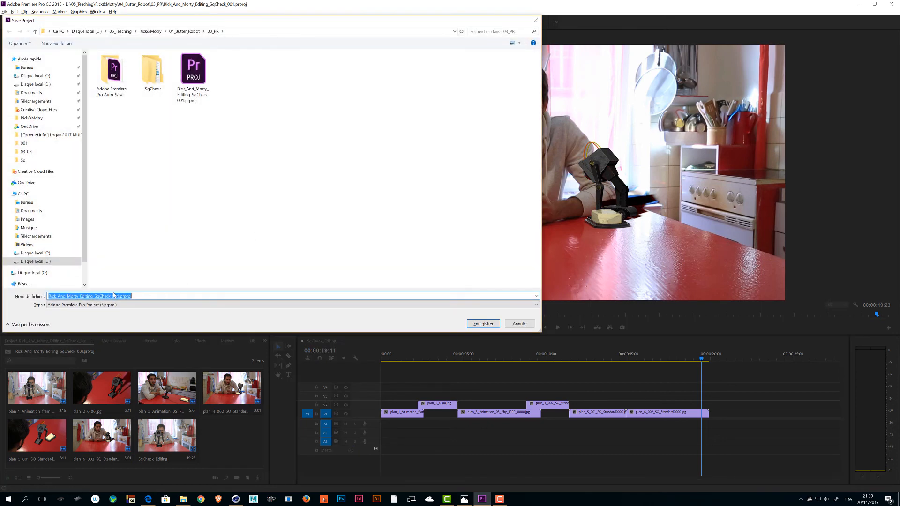
{"action": "left_click_drag", "start_coordinate": [112, 295], "coordinate": [94, 296]}
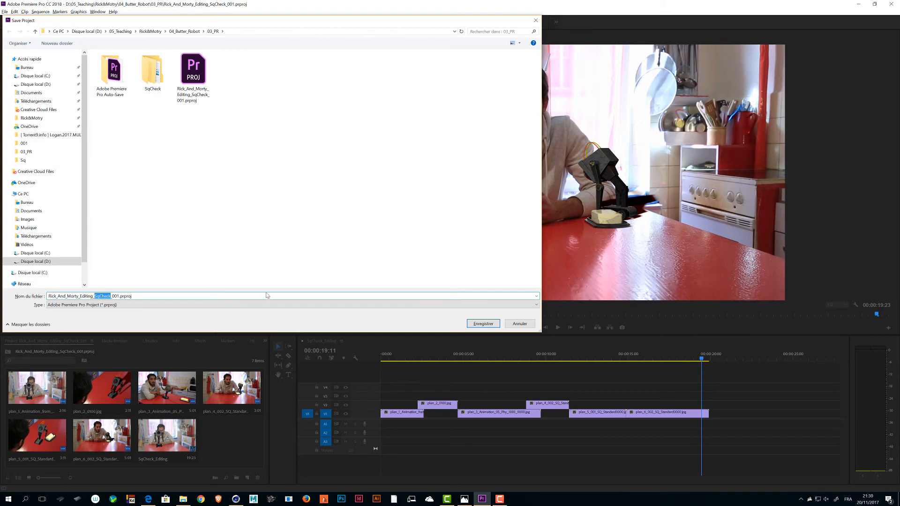
{"action": "left_click", "coordinate": [513, 323]}
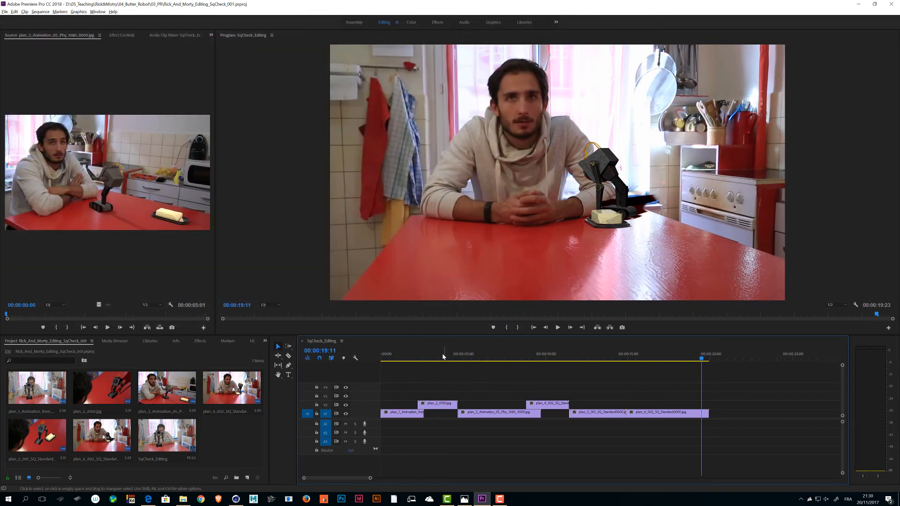
Move the sequence playhead to 00:00:02:03 and examine the plan clips and the SqCheck_Editing sequence in the project.
{"action": "mouse_move", "coordinate": [408, 355]}
{"action": "left_mouse_down"}
{"action": "mouse_move", "coordinate": [381, 355]}
{"action": "mouse_move", "coordinate": [416, 357]}
{"action": "left_mouse_up"}
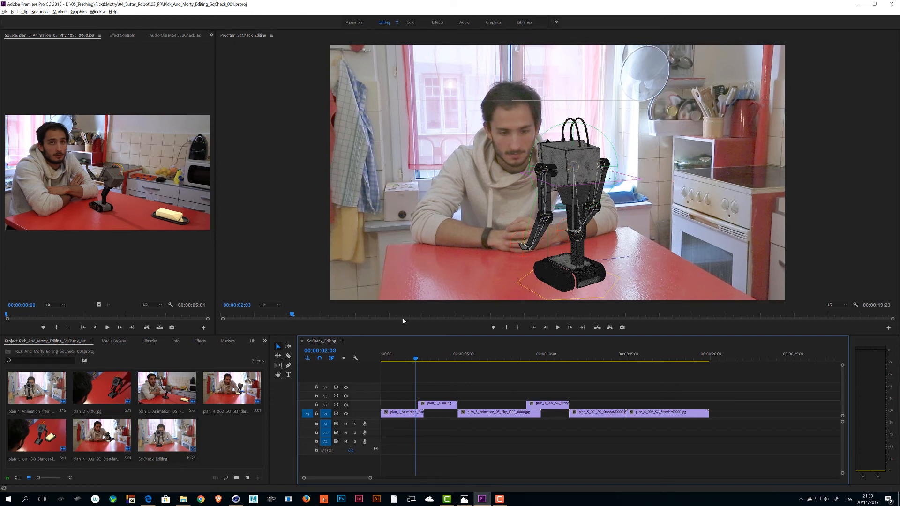
{"action": "left_click", "coordinate": [38, 389]}
{"action": "left_click", "coordinate": [103, 389]}
{"action": "key", "text": "Right"}
{"action": "key", "text": "Right"}
{"action": "key", "text": "Right"}
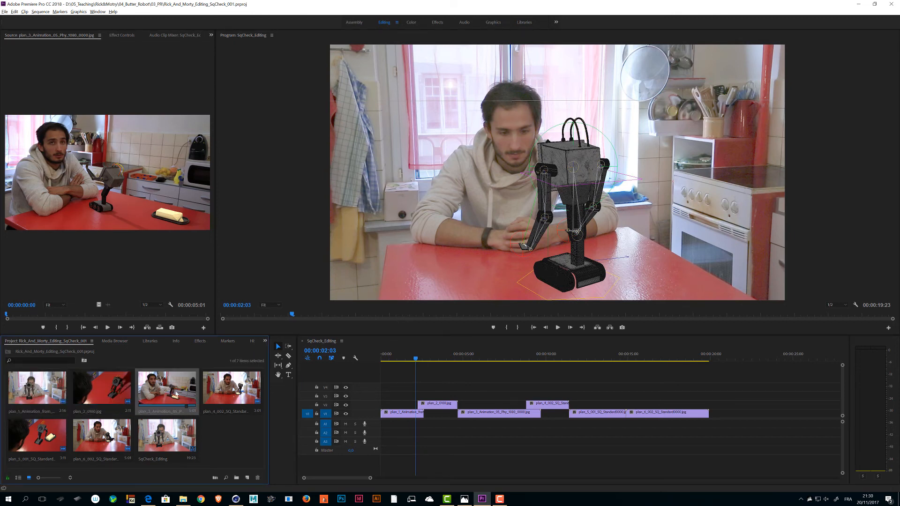
{"action": "left_click", "coordinate": [99, 438]}
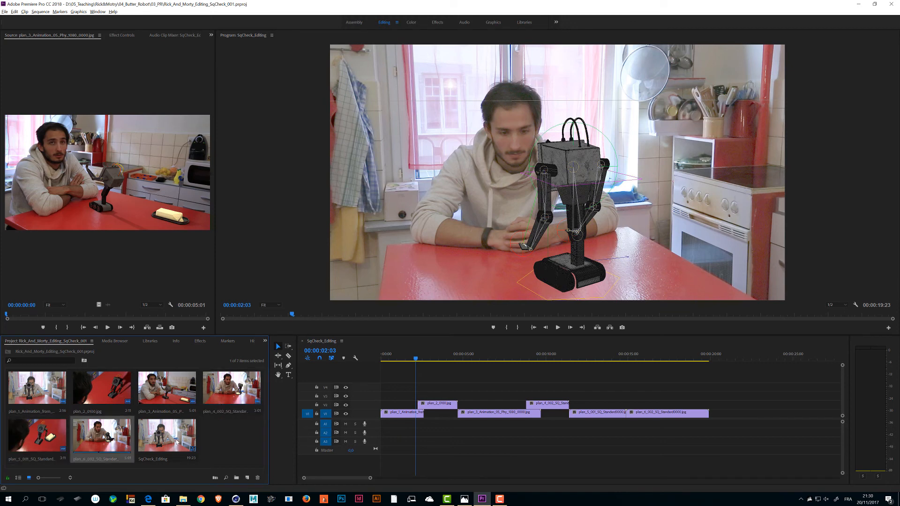
{"action": "left_click", "coordinate": [177, 441]}
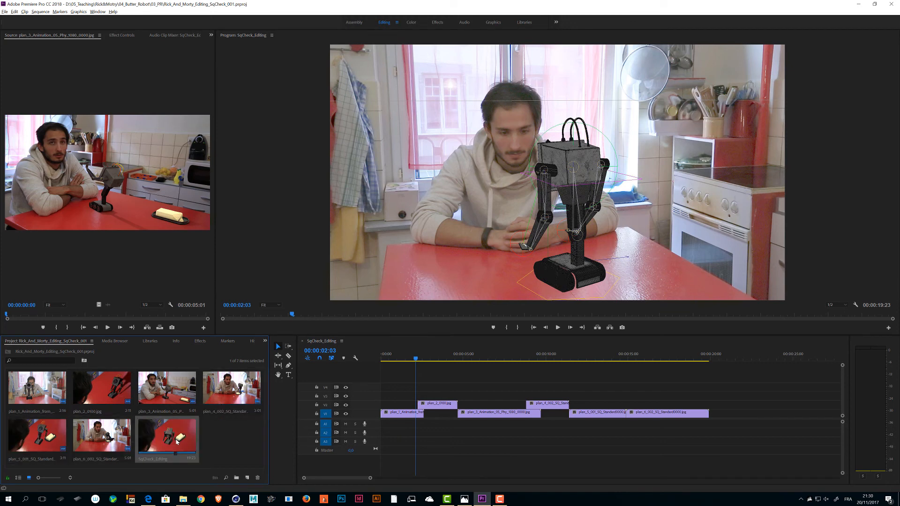
Examine the plan 1 to plan 4 clips in the timeline and compare them with the SqCheck_Editing sequence item.
{"action": "left_click", "coordinate": [408, 412]}
{"action": "left_click", "coordinate": [436, 405]}
{"action": "left_click", "coordinate": [492, 415]}
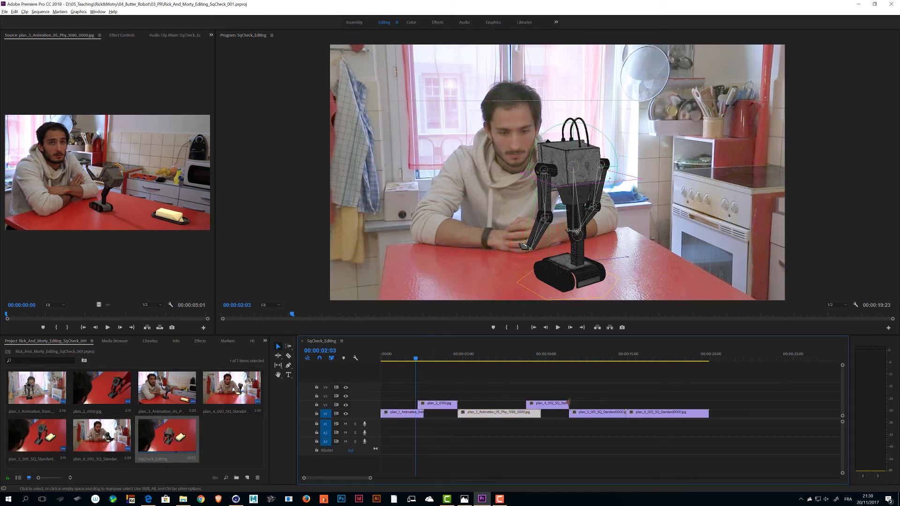
{"action": "left_click", "coordinate": [560, 404]}
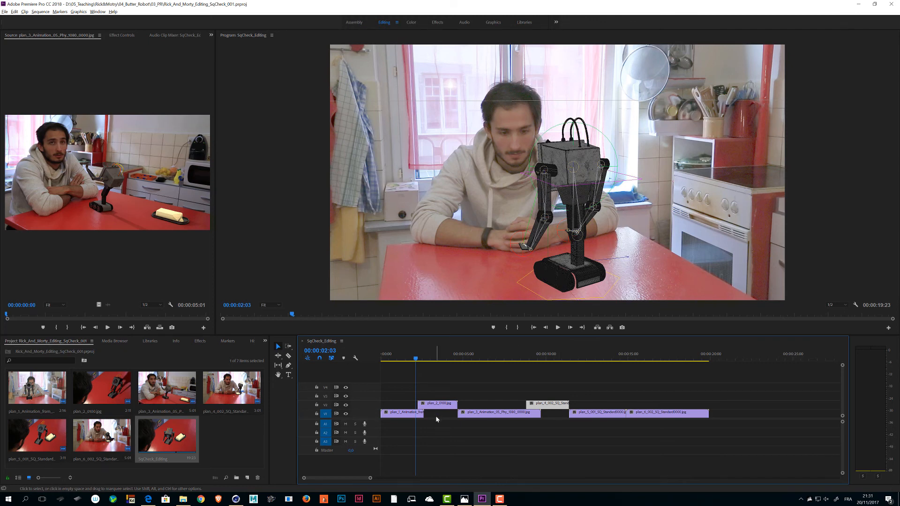
{"action": "left_click", "coordinate": [160, 430]}
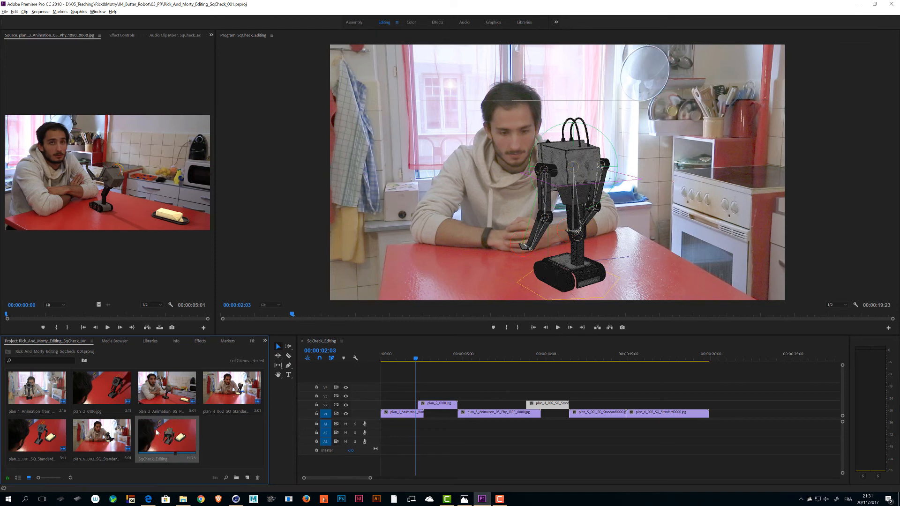
{"action": "left_click", "coordinate": [404, 414]}
{"action": "left_click", "coordinate": [445, 406]}
{"action": "left_click", "coordinate": [497, 414]}
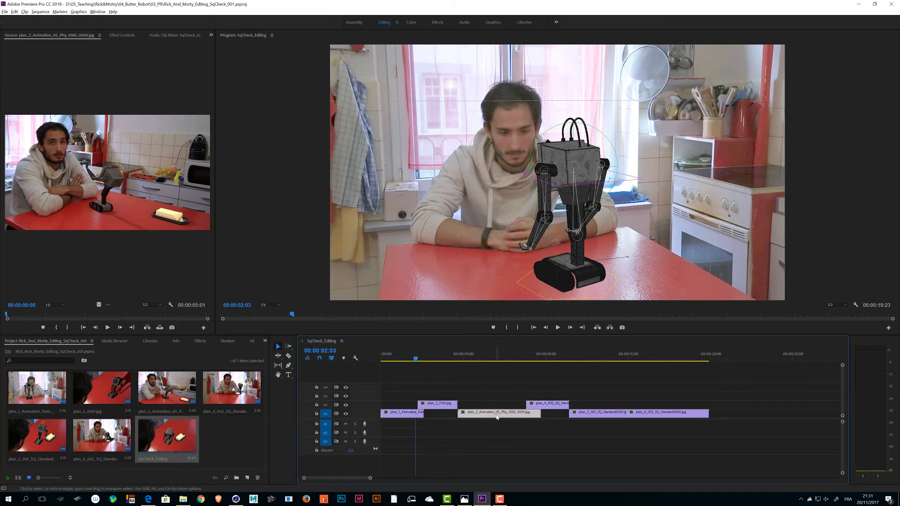
{"action": "left_click", "coordinate": [558, 405]}
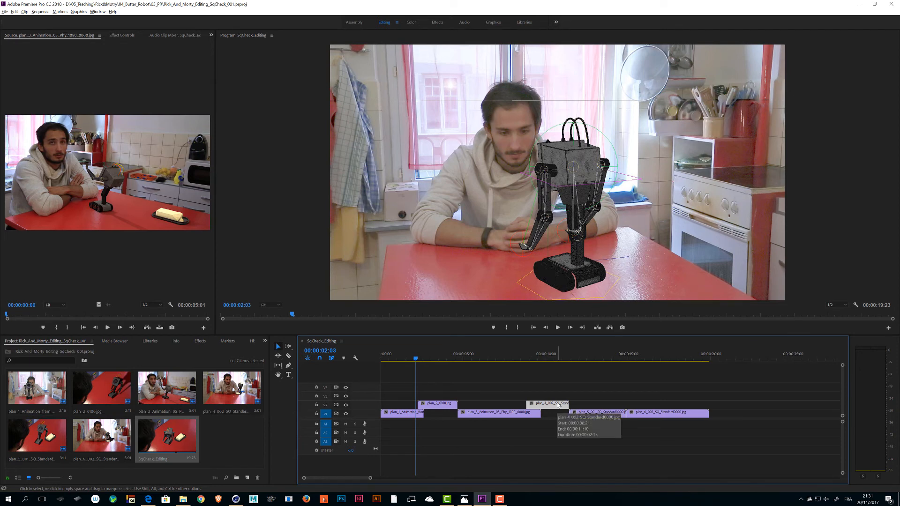
{"action": "left_click", "coordinate": [443, 404]}
{"action": "left_click", "coordinate": [409, 413]}
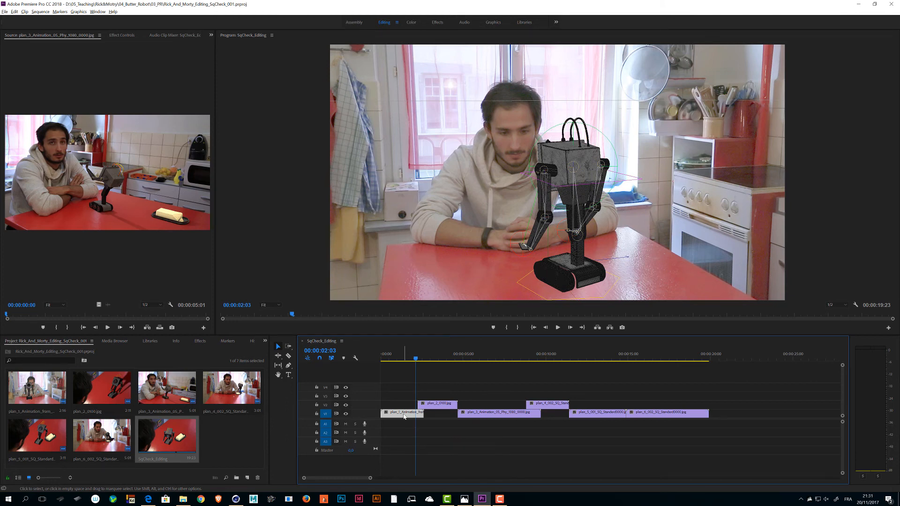
Open portal_gun_render0001.psd from the 02_Photoshop folder of 03_Rick_Portal_Gun in Photoshop, keeping its embedded colour profile.
{"action": "left_click", "coordinate": [182, 499]}
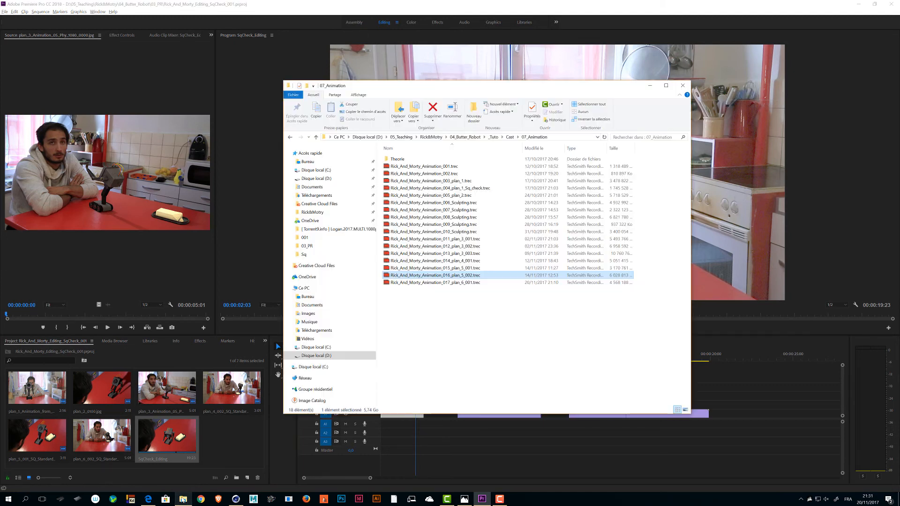
{"action": "left_click", "coordinate": [465, 137]}
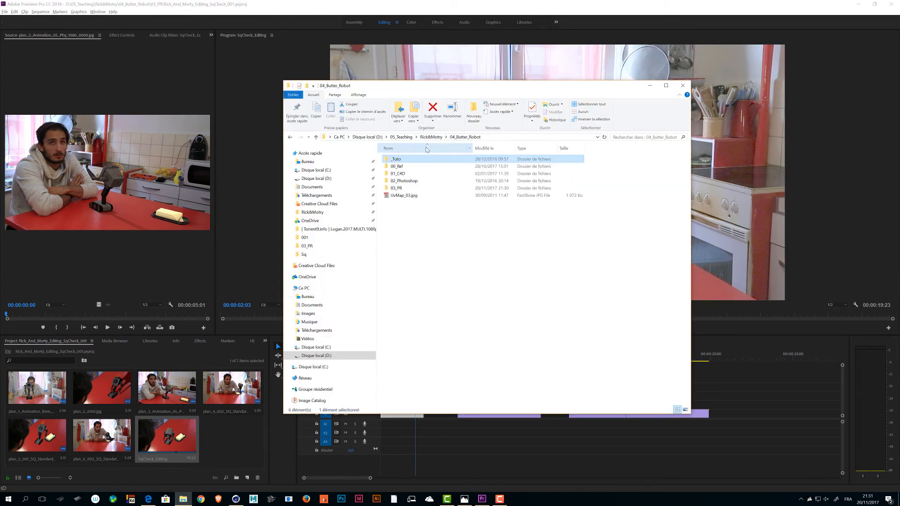
{"action": "left_click", "coordinate": [431, 137]}
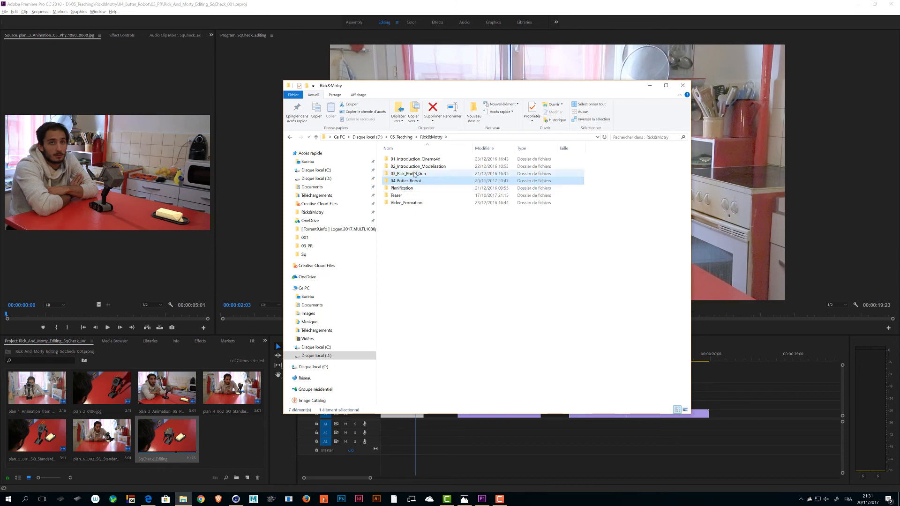
{"action": "double_click", "coordinate": [402, 174]}
{"action": "double_click", "coordinate": [403, 180]}
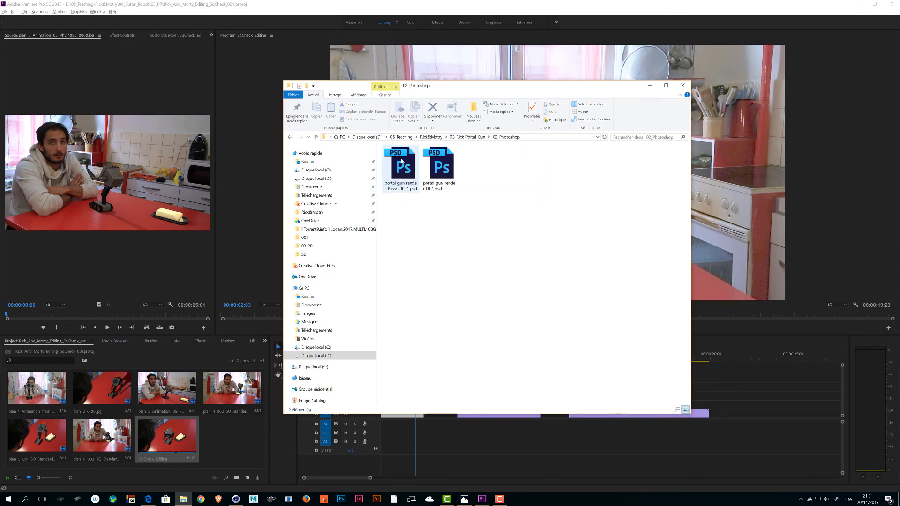
{"action": "left_click", "coordinate": [441, 165]}
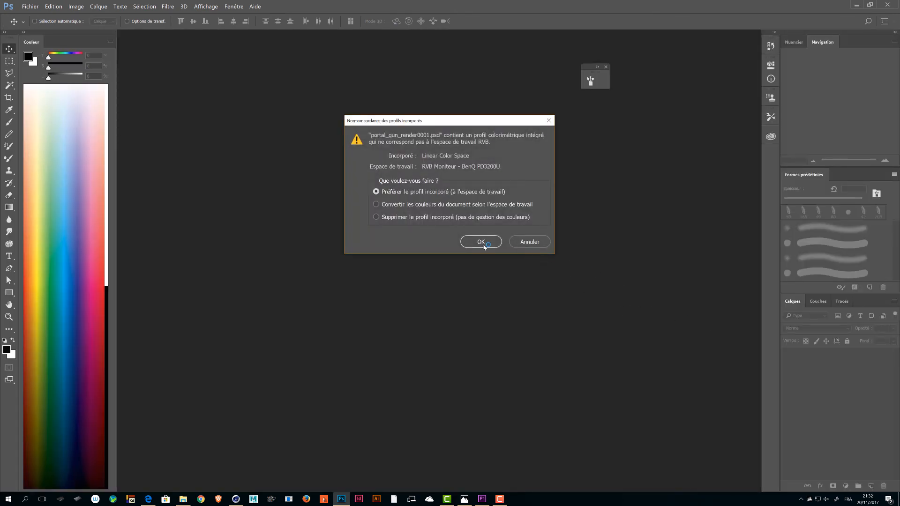
{"action": "key", "text": "Return"}
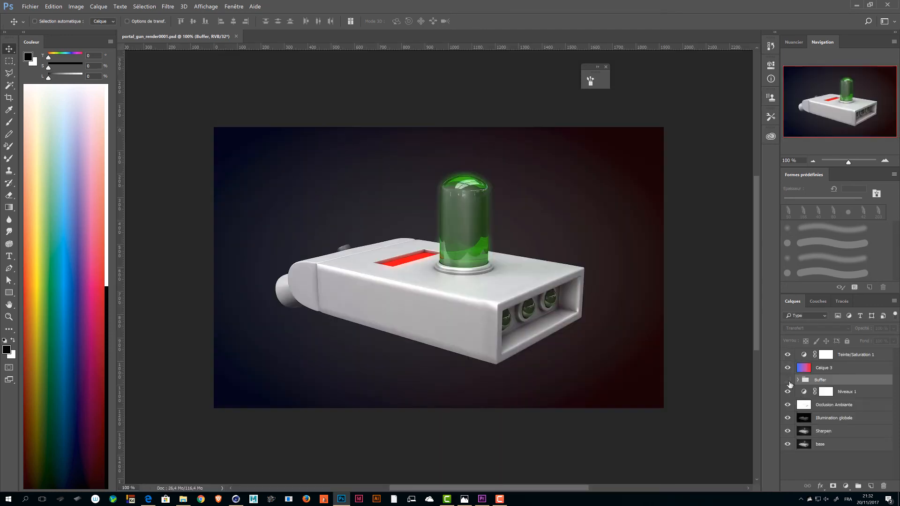
Move the Buffer group below the base layer and toggle the visibility of the Teinte/Saturation 1 adjustment layer.
{"action": "left_click_drag", "start_coordinate": [812, 381], "coordinate": [816, 457]}
{"action": "mouse_move", "coordinate": [788, 355]}
{"action": "left_mouse_down"}
{"action": "mouse_move", "coordinate": [787, 423]}
{"action": "mouse_move", "coordinate": [788, 348]}
{"action": "left_mouse_up"}
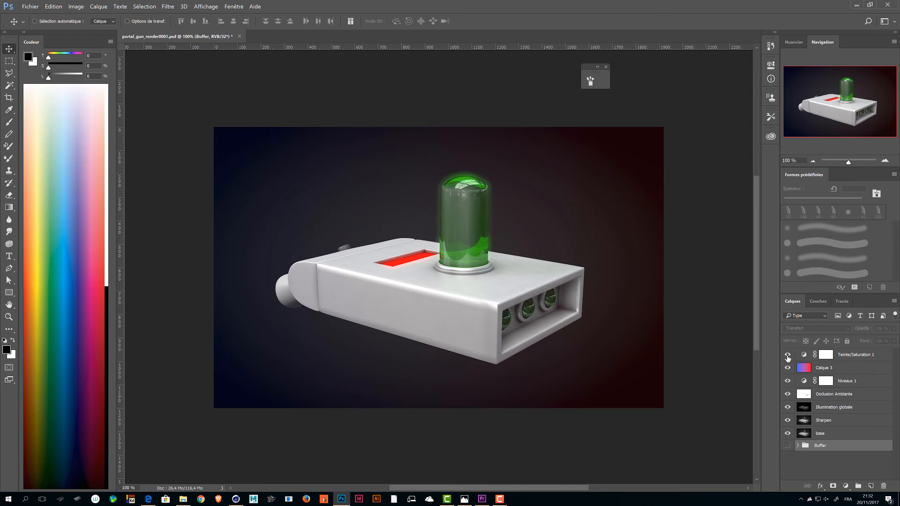
{"action": "mouse_move", "coordinate": [788, 360]}
{"action": "left_mouse_down"}
{"action": "mouse_move", "coordinate": [789, 421]}
{"action": "mouse_move", "coordinate": [788, 354]}
{"action": "left_mouse_up"}
Close Photoshop, switch back to Premiere Pro and select the plan_6 clip in the project.
{"action": "left_click", "coordinate": [888, 4]}
{"action": "left_click", "coordinate": [470, 189]}
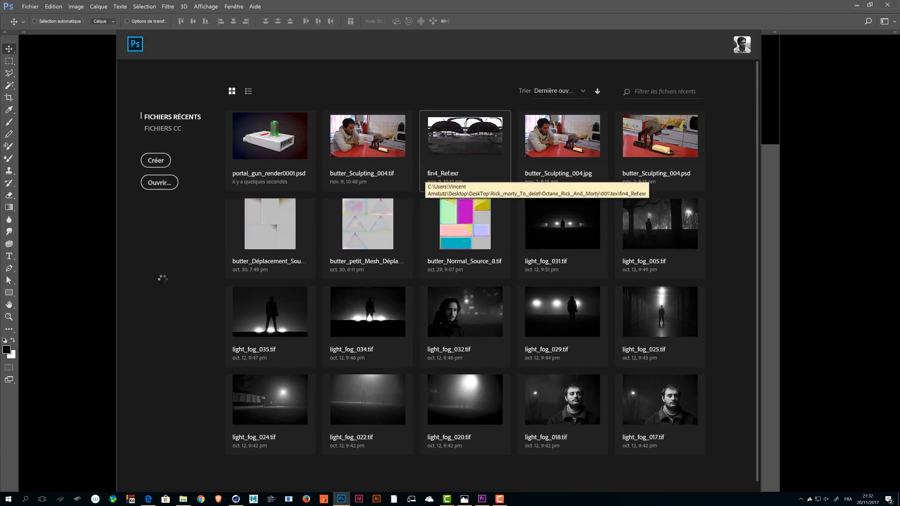
{"action": "left_click", "coordinate": [184, 499]}
{"action": "left_click", "coordinate": [341, 499]}
{"action": "left_click", "coordinate": [482, 500]}
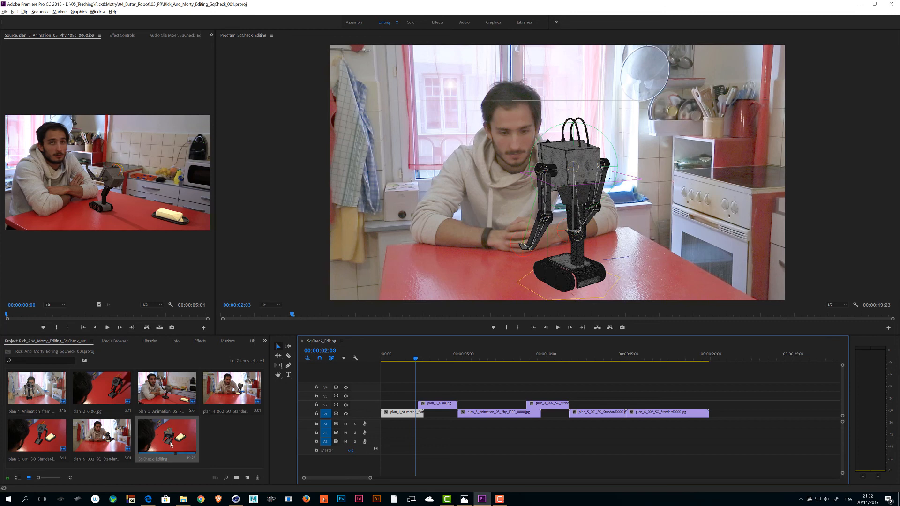
{"action": "left_click", "coordinate": [91, 448]}
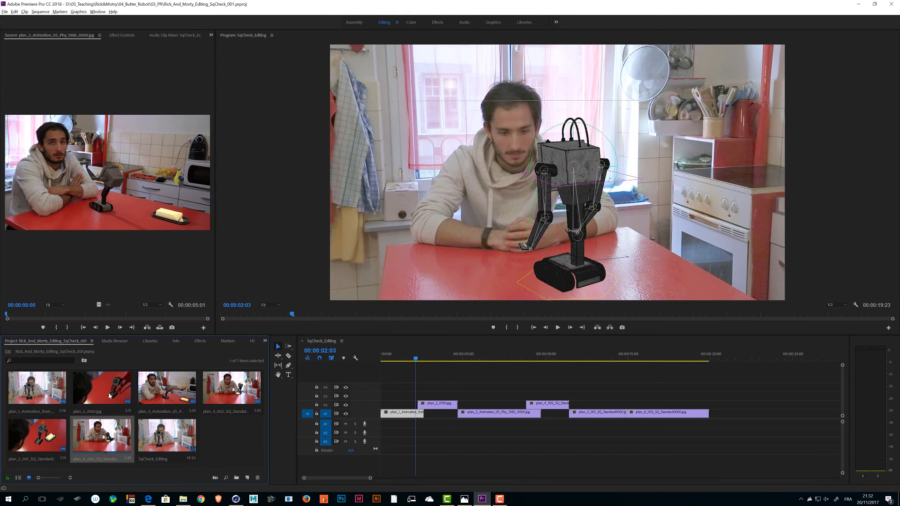
Save the project and widen the Source monitor until it is about as large as the Program monitor.
{"action": "left_click", "coordinate": [659, 415]}
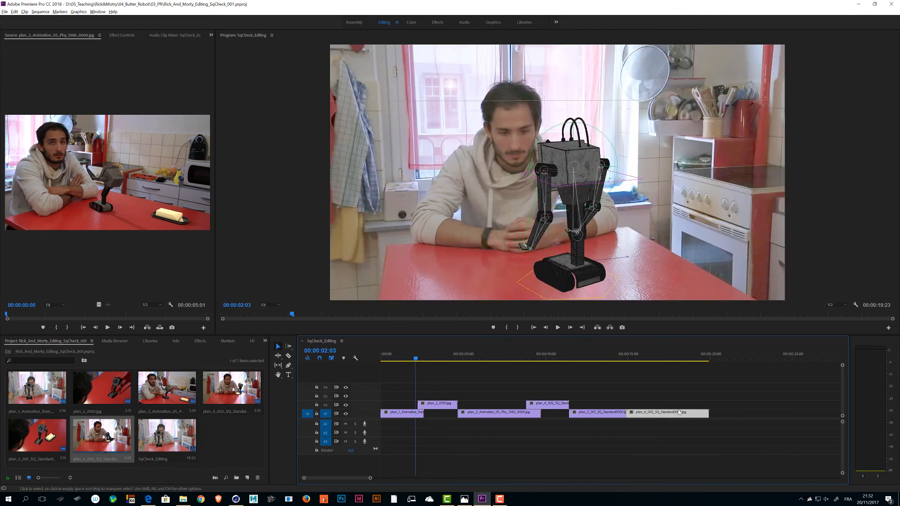
{"action": "left_click", "coordinate": [474, 168]}
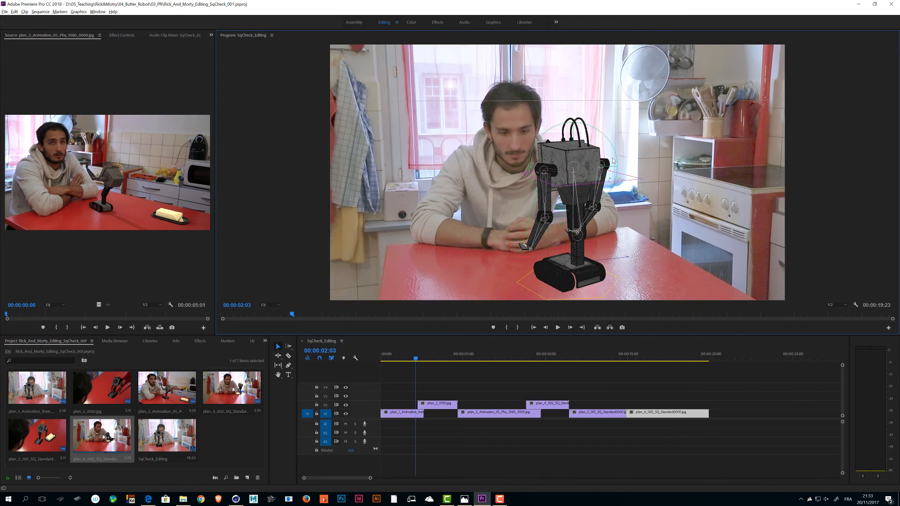
{"action": "key", "text": "ctrl+s"}
{"action": "left_click_drag", "start_coordinate": [214, 79], "coordinate": [450, 114]}
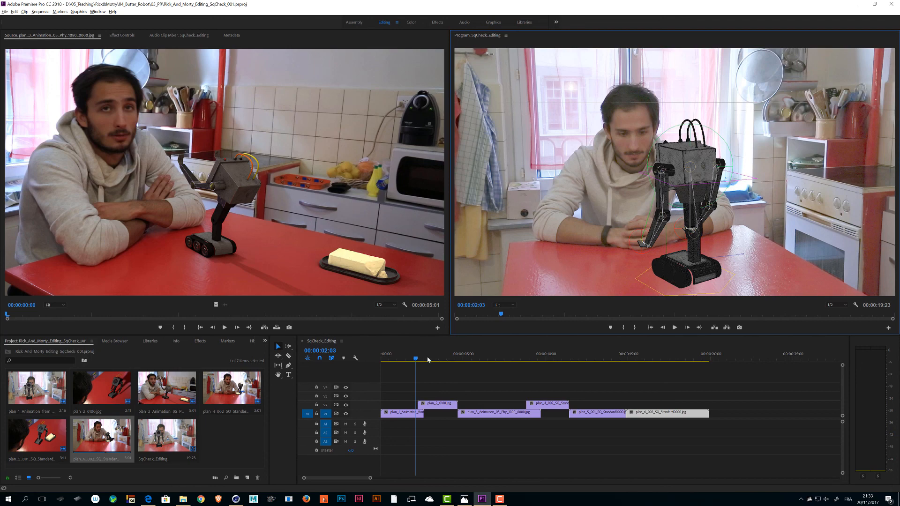
Scrub through the plan_1 and plan_2 shots in the timeline and return the playhead to 00:00:00:00.
{"action": "left_click", "coordinate": [478, 317]}
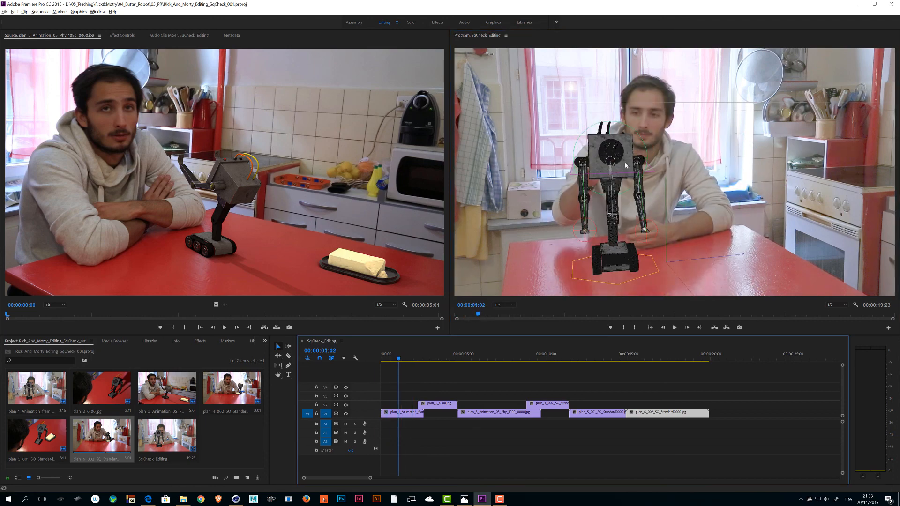
{"action": "left_click", "coordinate": [427, 358]}
{"action": "left_click_drag", "start_coordinate": [431, 360], "coordinate": [402, 378]}
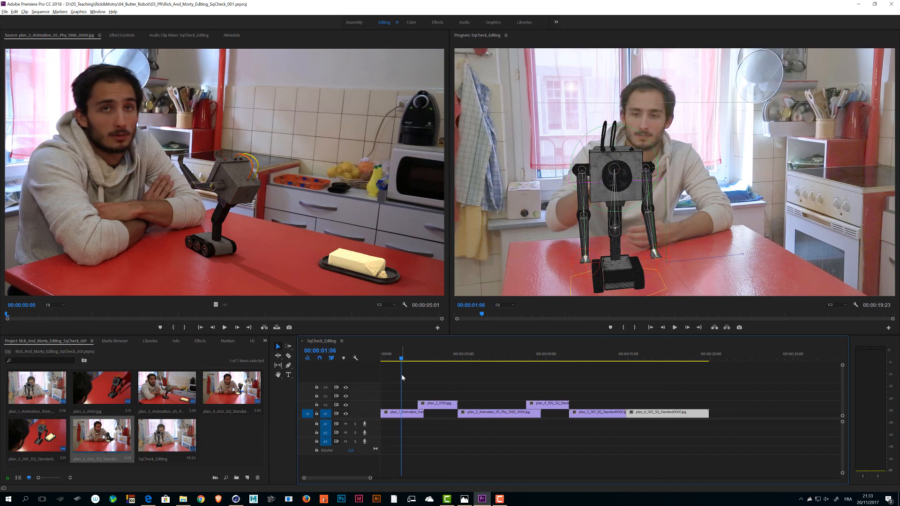
{"action": "left_click", "coordinate": [436, 359]}
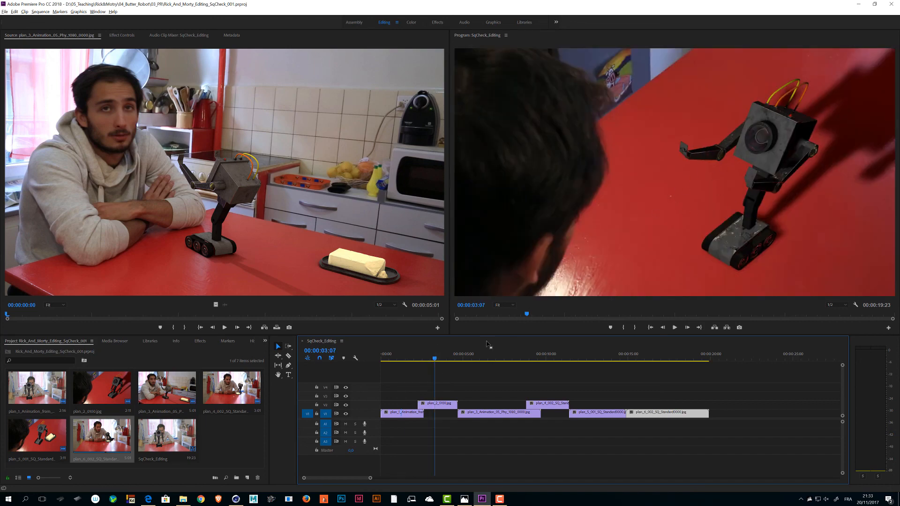
{"action": "left_click", "coordinate": [397, 359]}
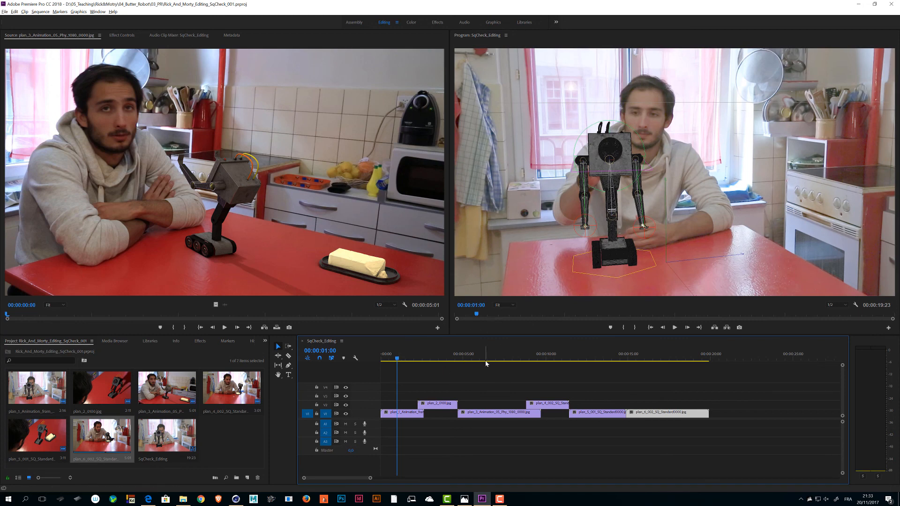
{"action": "left_click_drag", "start_coordinate": [485, 363], "coordinate": [378, 347]}
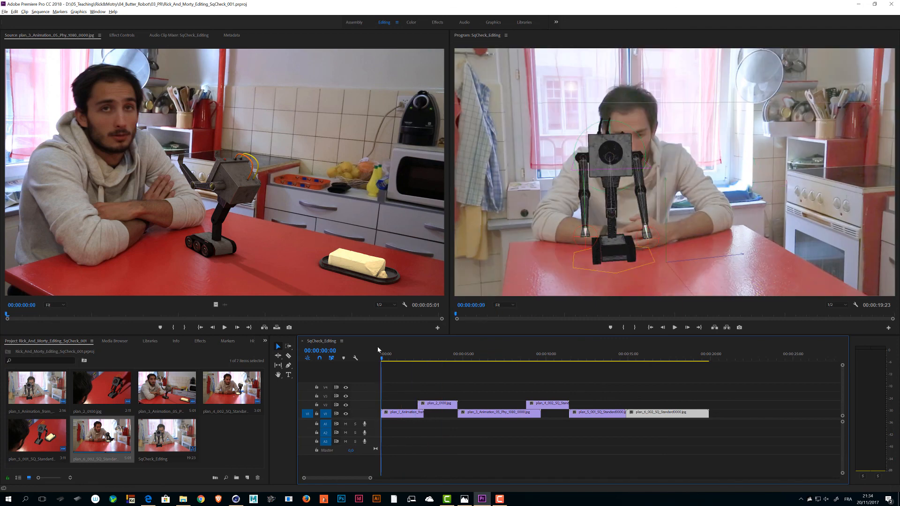
Save the project, clear the clip selection and briefly play the sequence's opening before returning to the first frame.
{"action": "key", "text": "ctrl+s"}
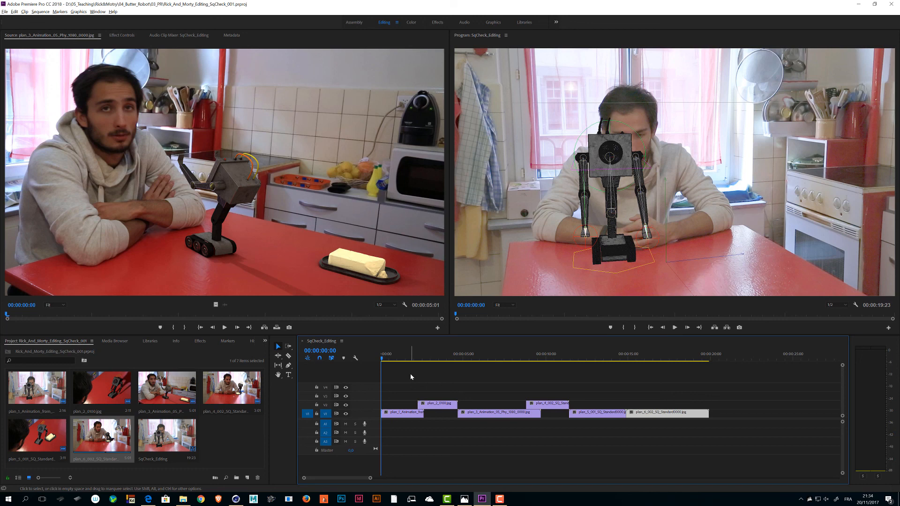
{"action": "left_click", "coordinate": [407, 373]}
{"action": "key", "text": "space"}
{"action": "key", "text": "space"}
{"action": "left_click_drag", "start_coordinate": [393, 359], "coordinate": [380, 359]}
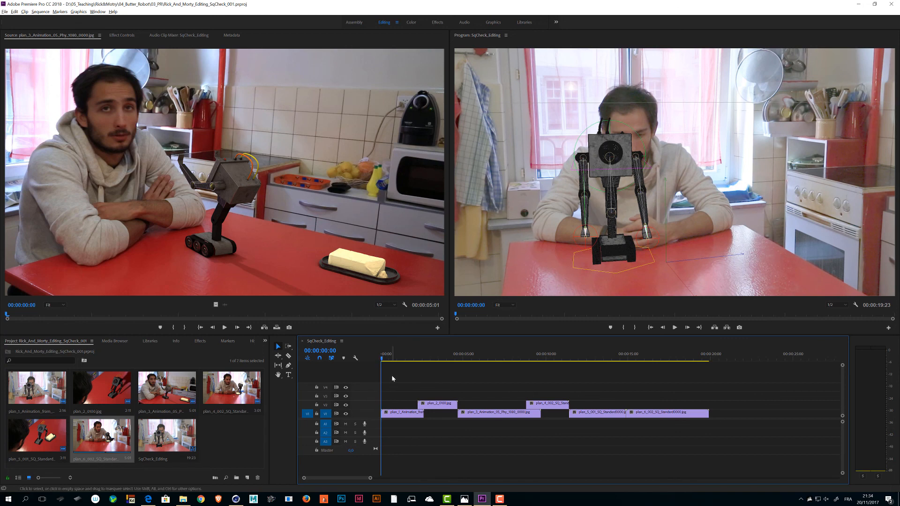